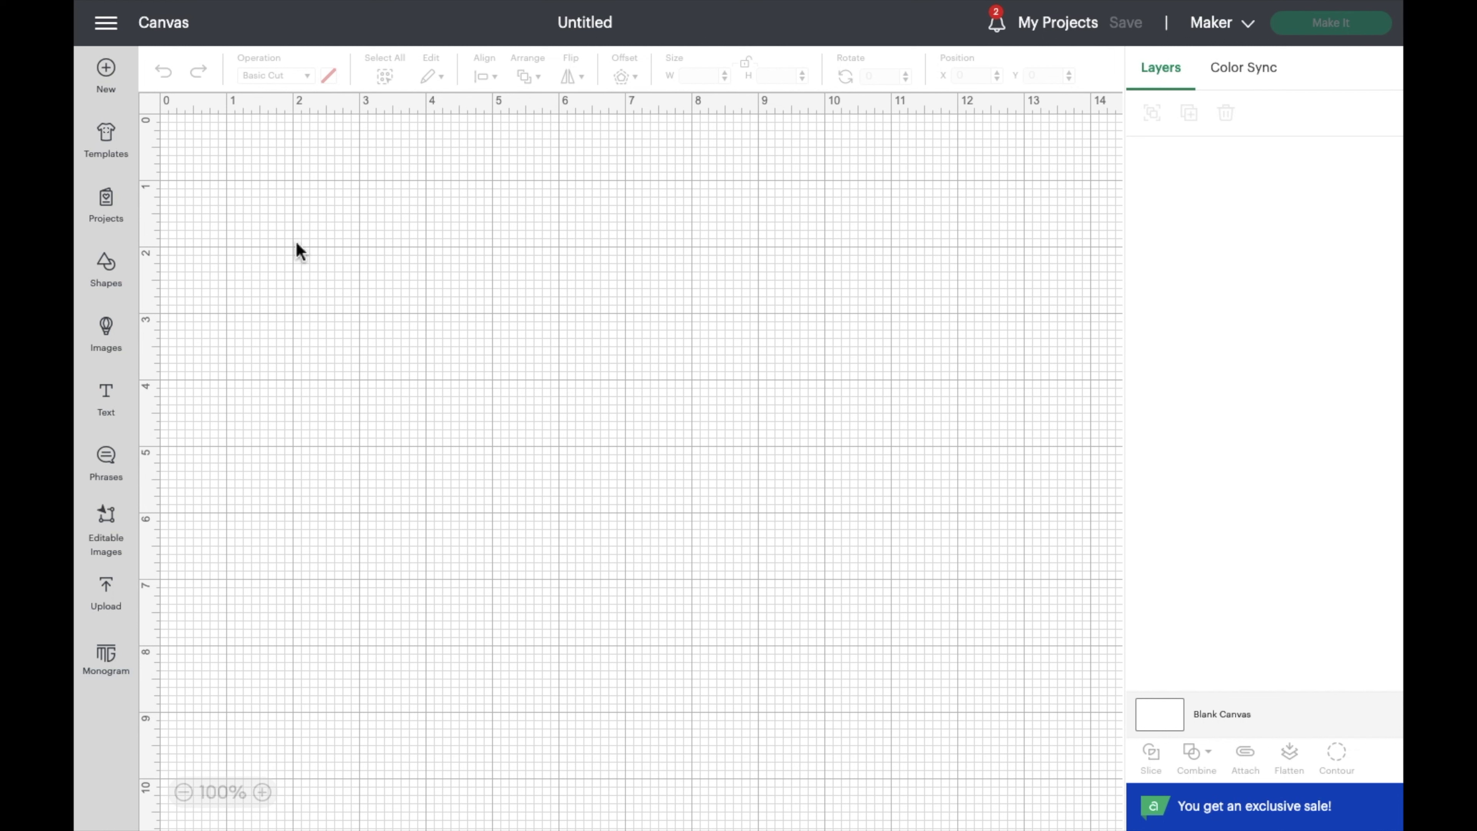
- Add a square near the top-left and stretch it into a 10 in by 2 in rectangle
left_click(108, 270)
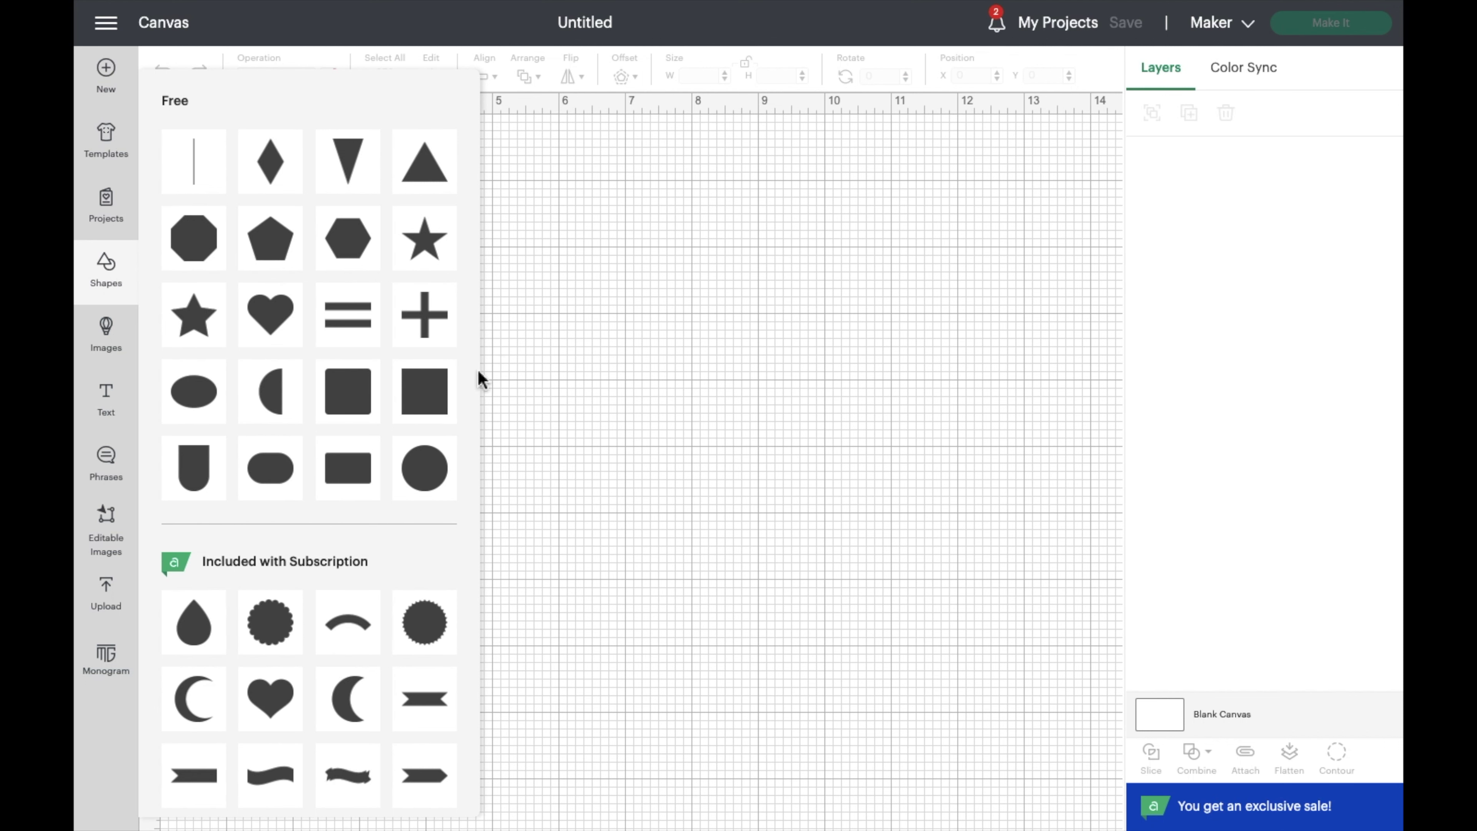
left_click(428, 396)
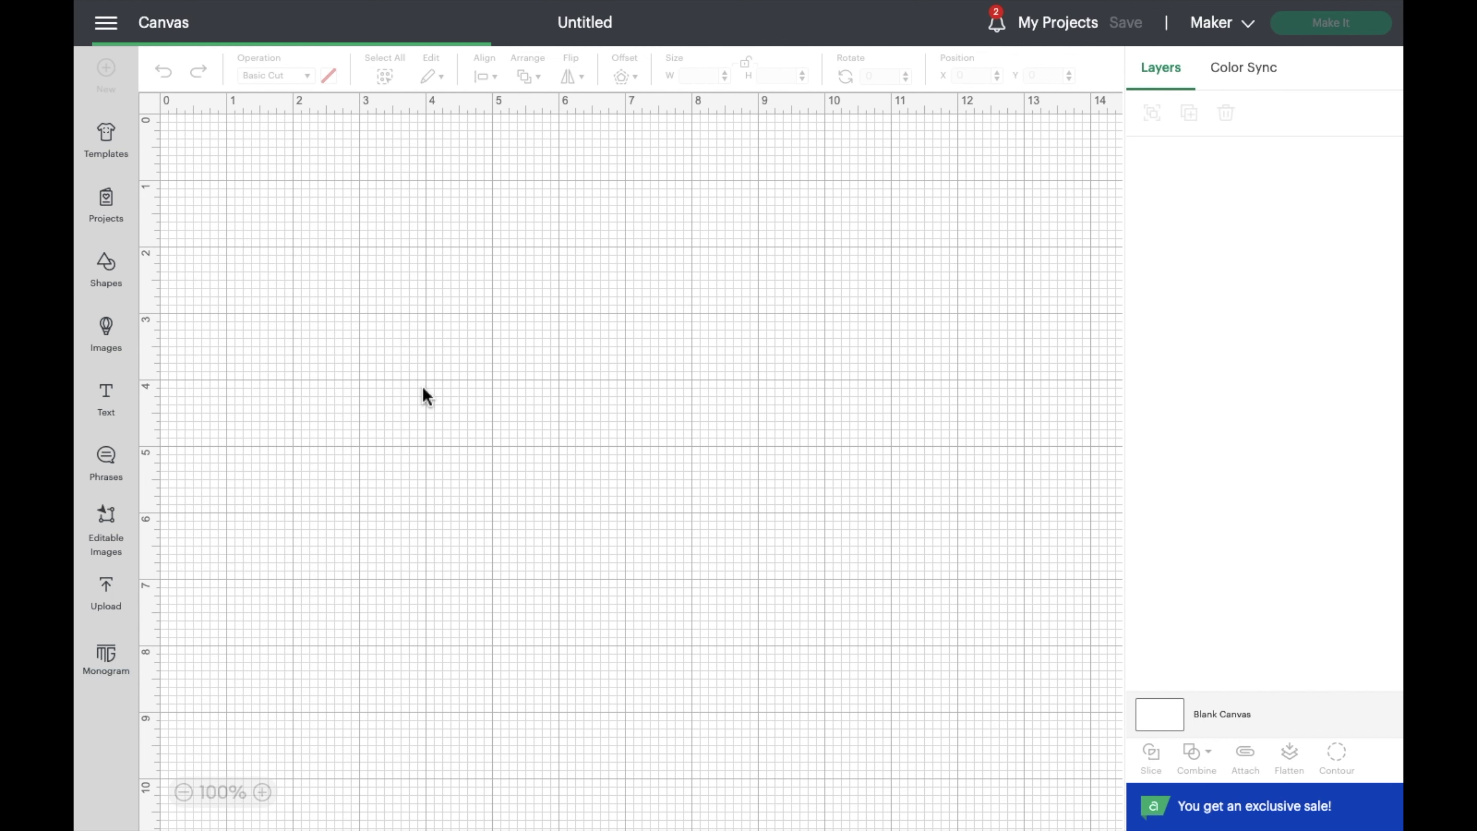
left_click_drag(296, 270, 394, 382)
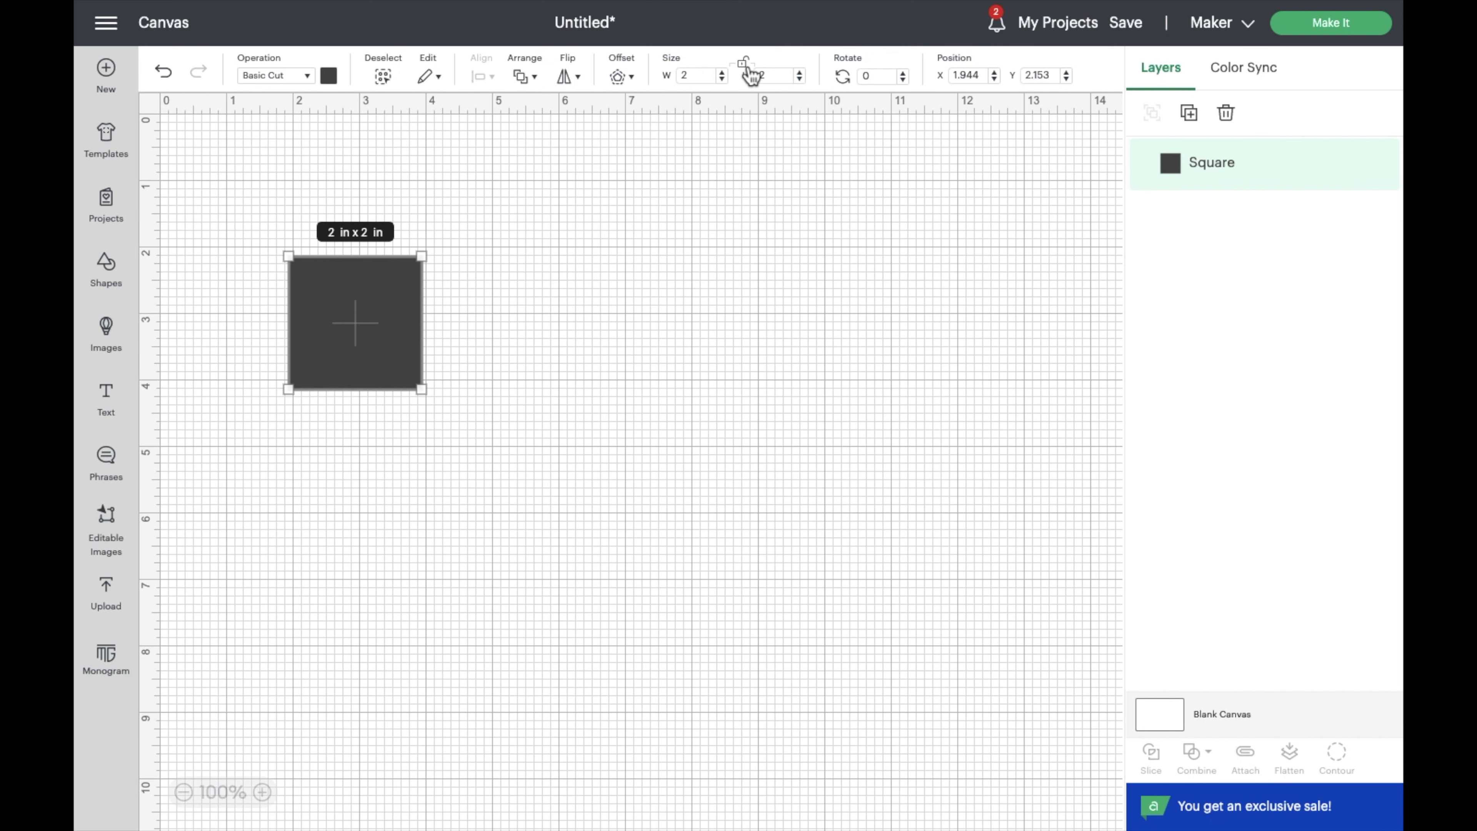
left_click(679, 75)
type("10")
key("Return")
left_click(630, 343)
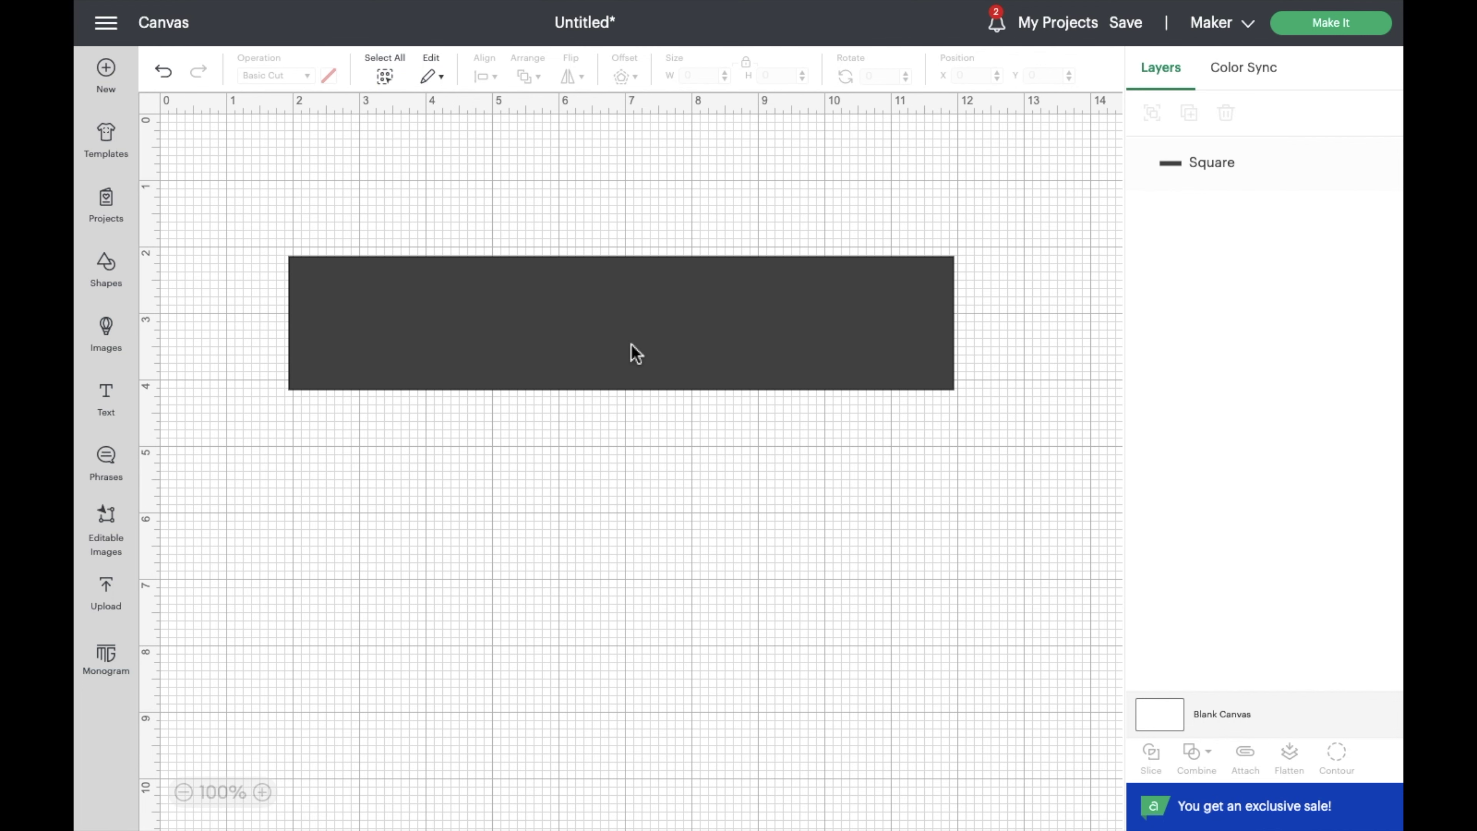
- Add a 2.5 in circle below the rectangle and place a duplicate to its right
left_click(113, 269)
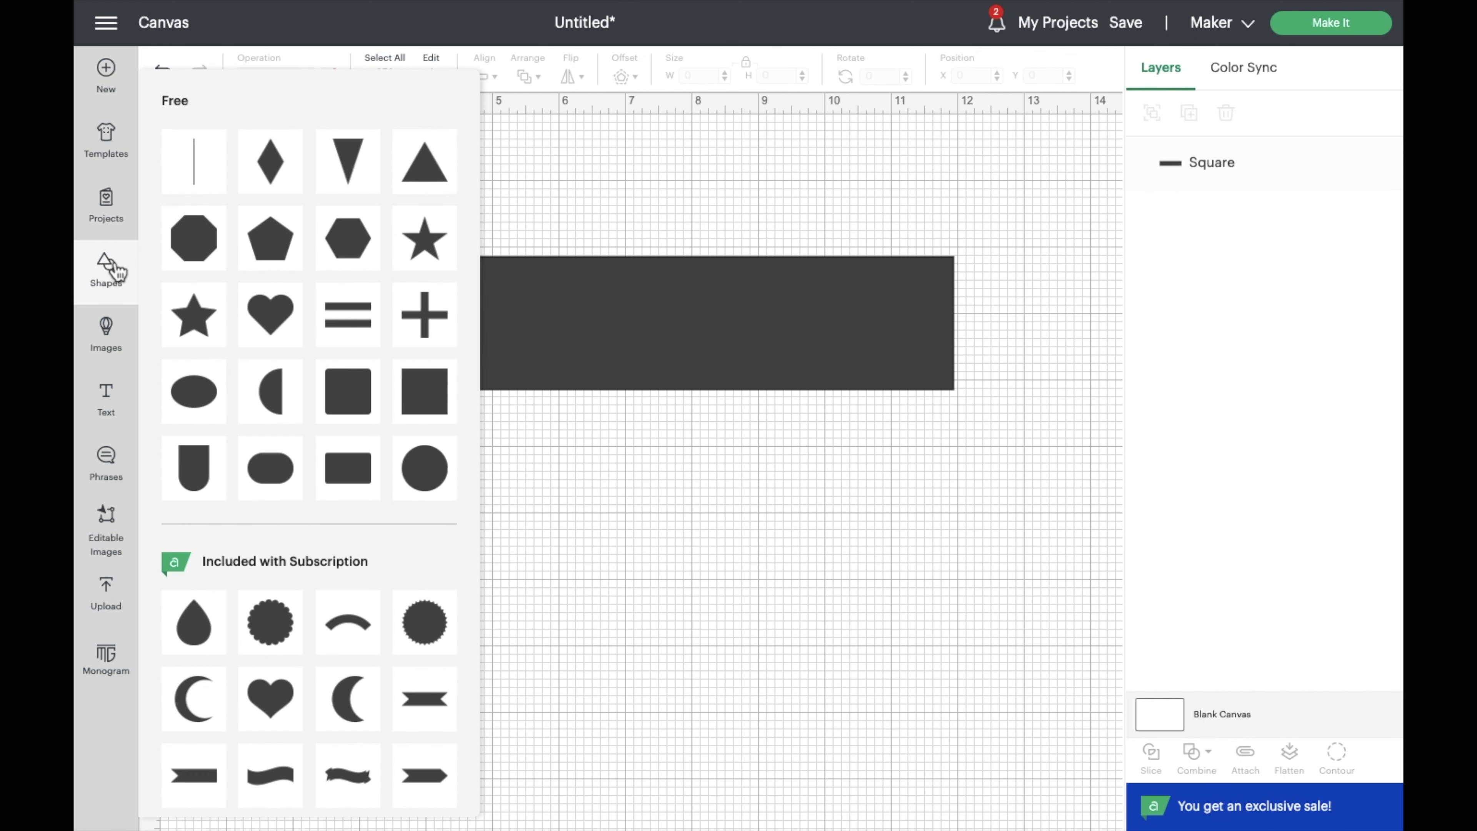
left_click(426, 469)
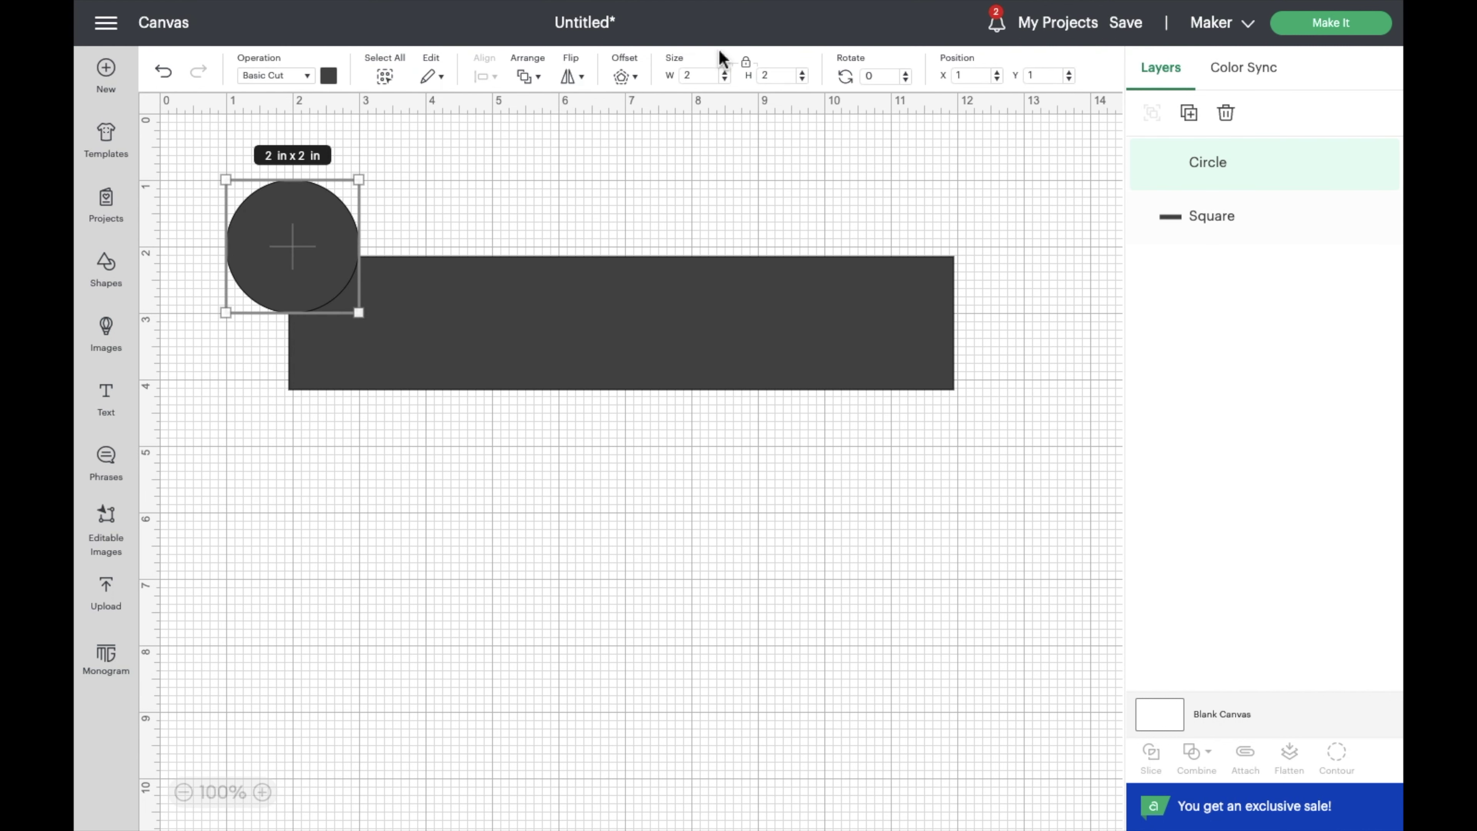
type(".5")
key("Return")
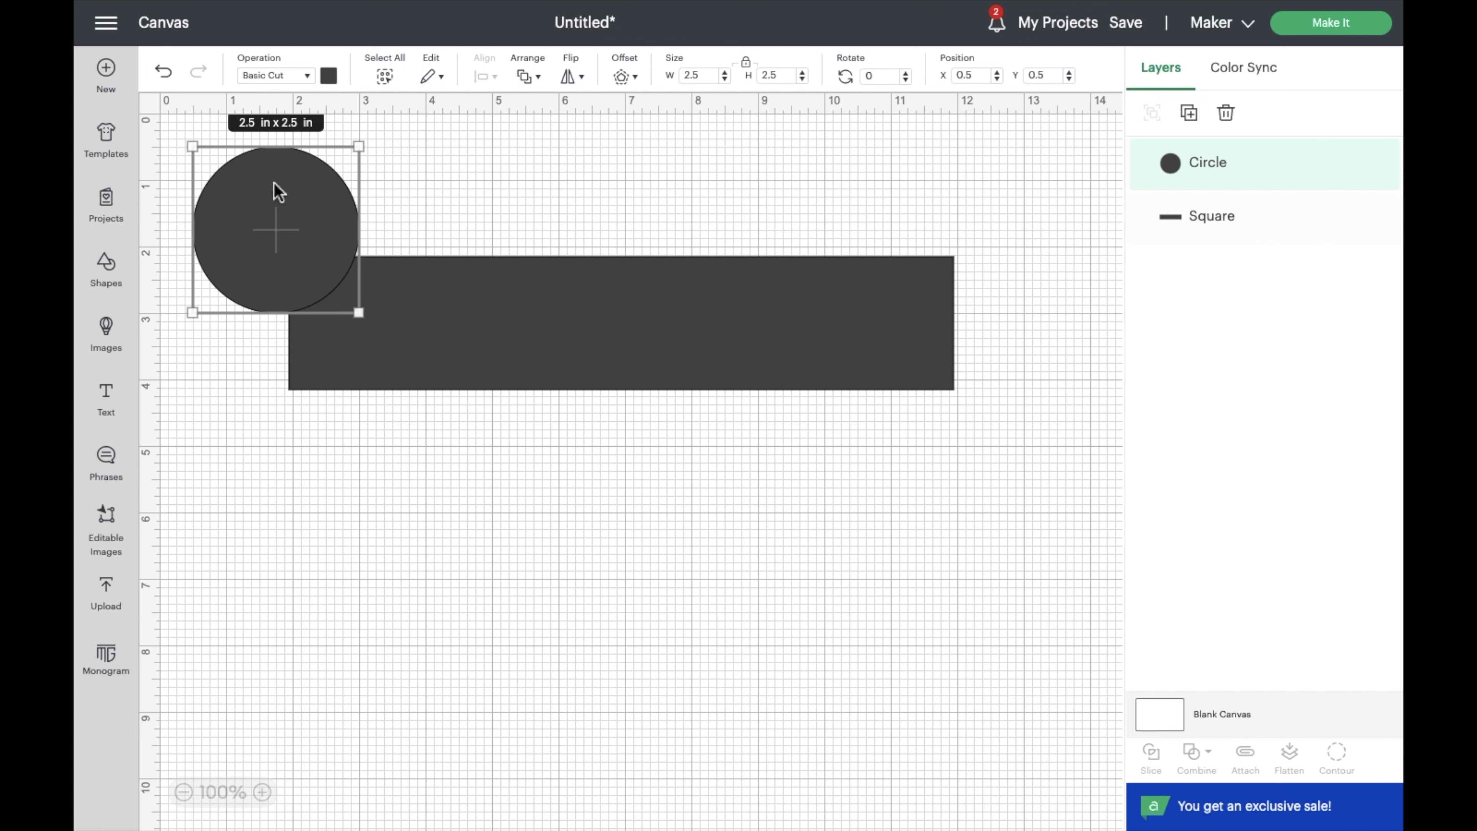
left_click_drag(277, 191, 409, 518)
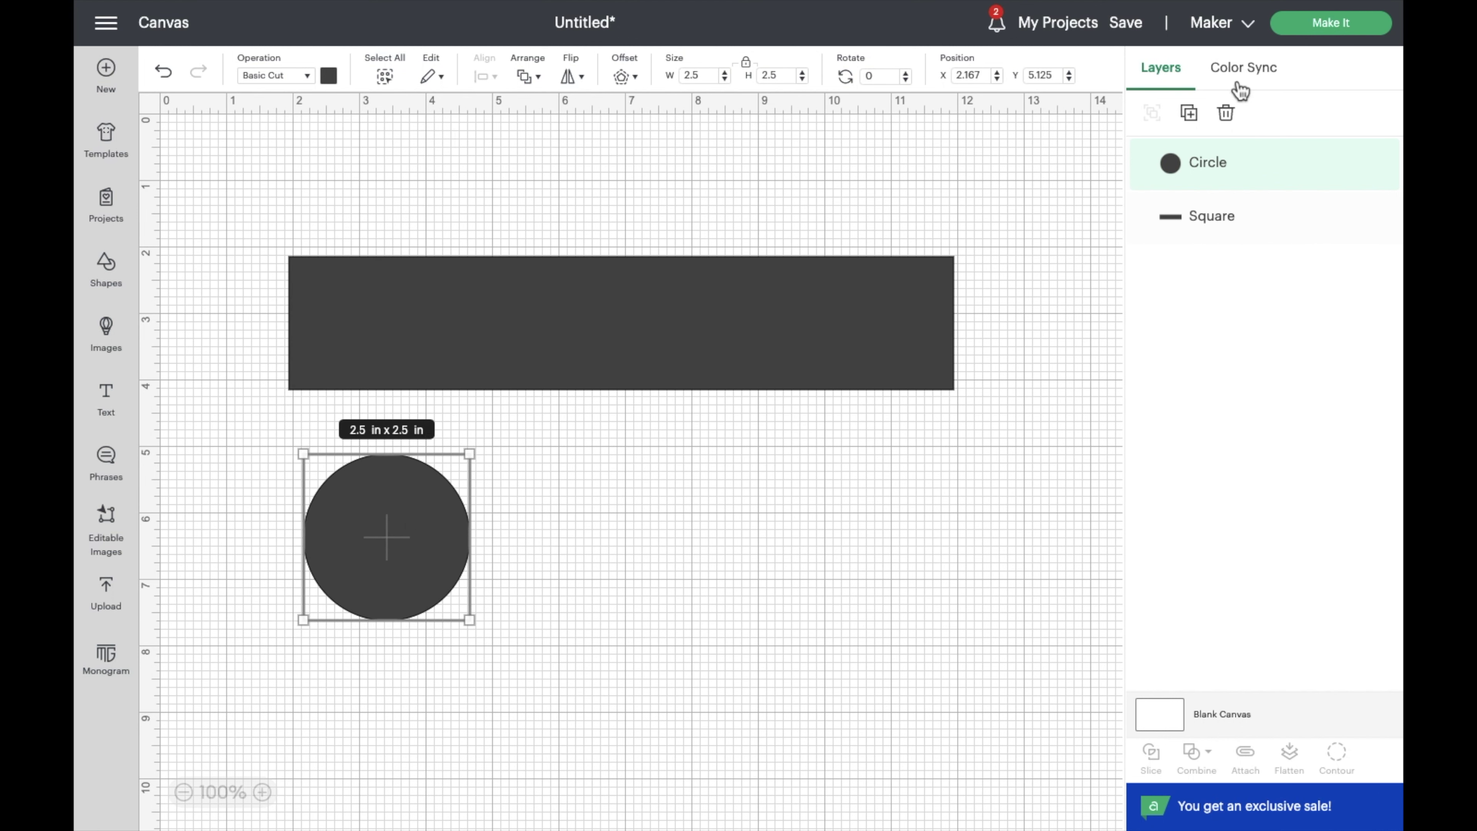
left_click(1189, 114)
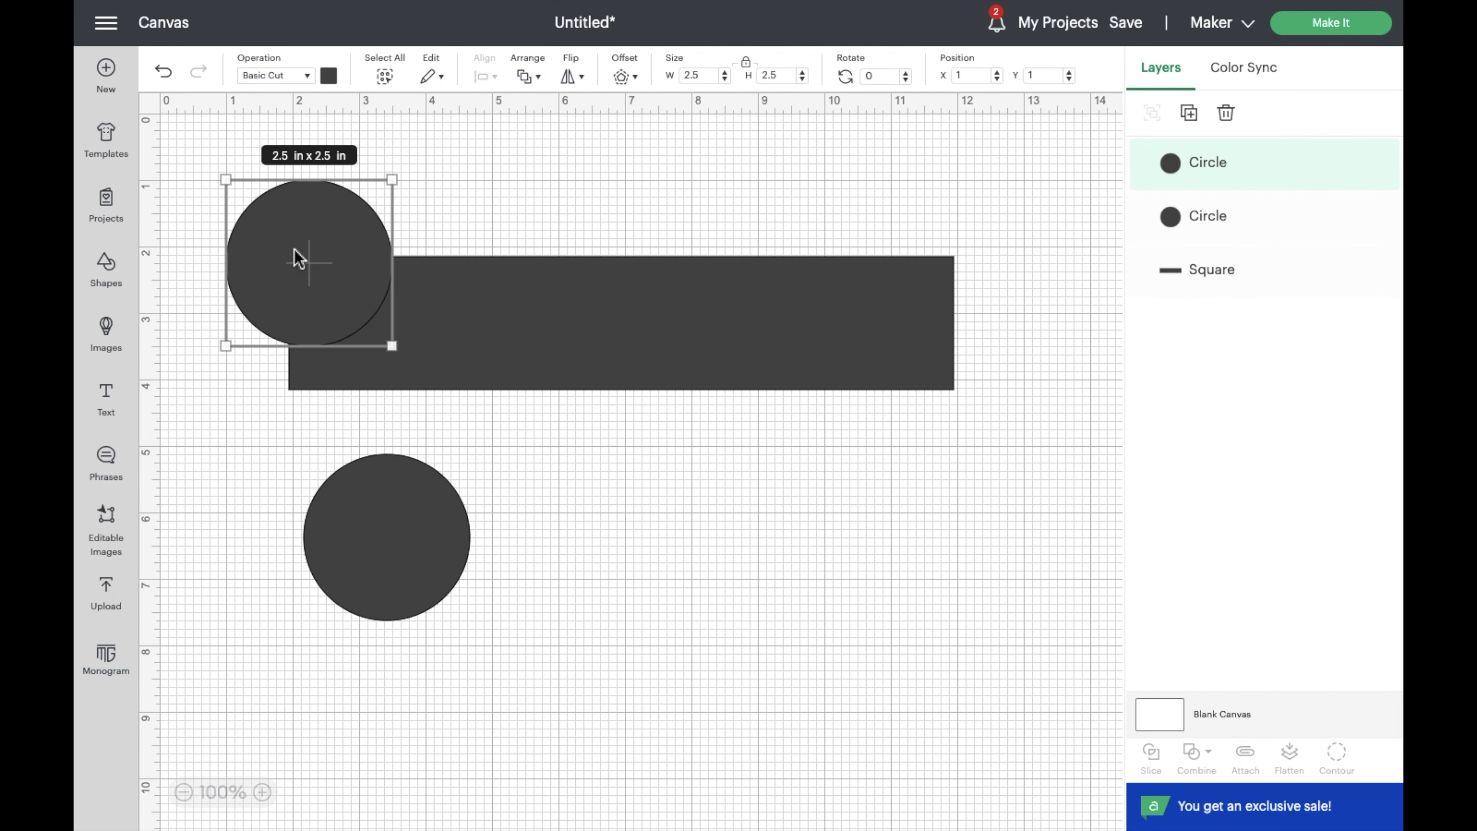
left_click_drag(298, 259, 600, 524)
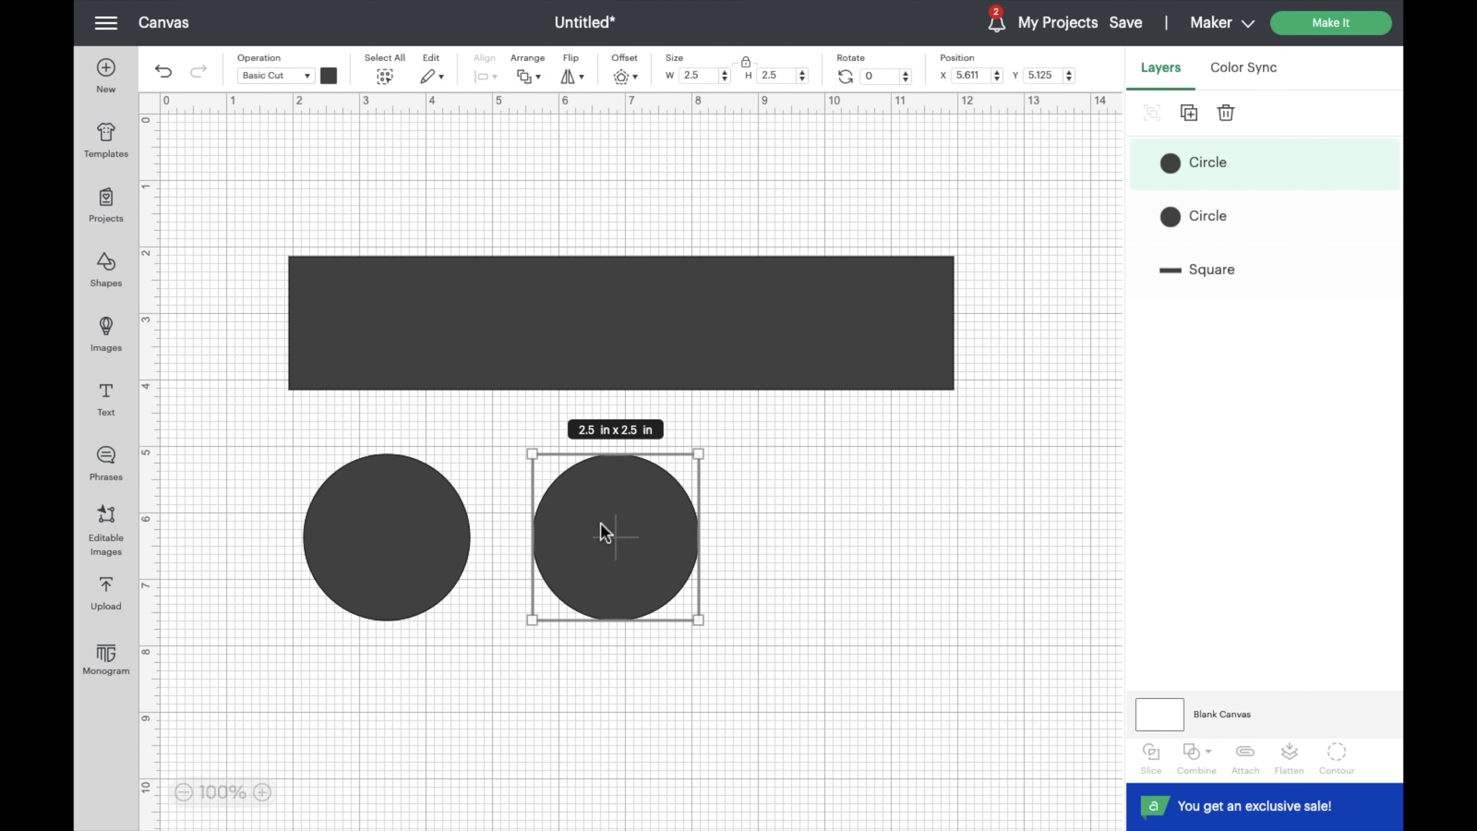
left_click(494, 688)
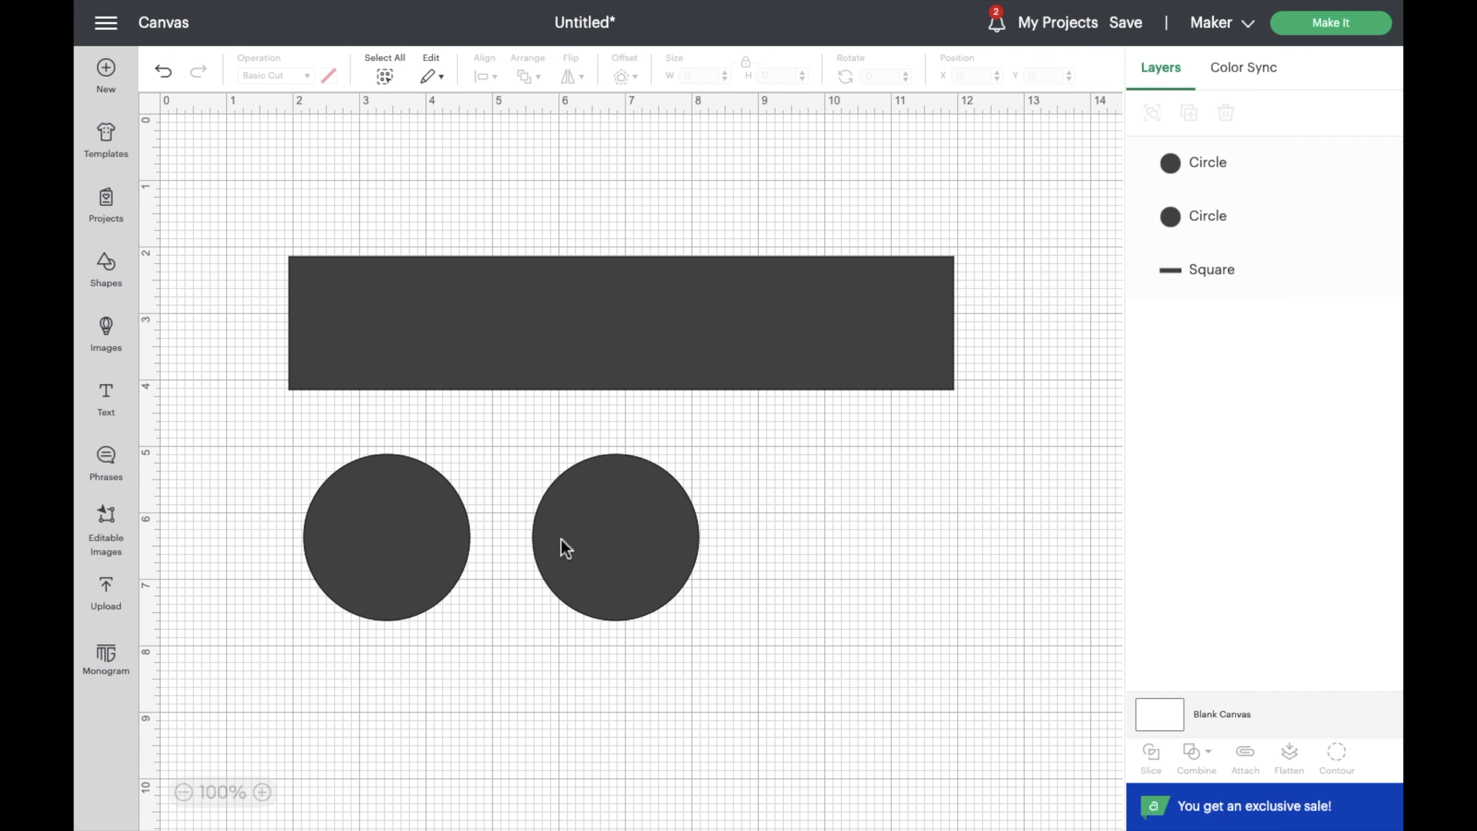
- Add a text object reading 'Let's stay warm'
left_click(106, 399)
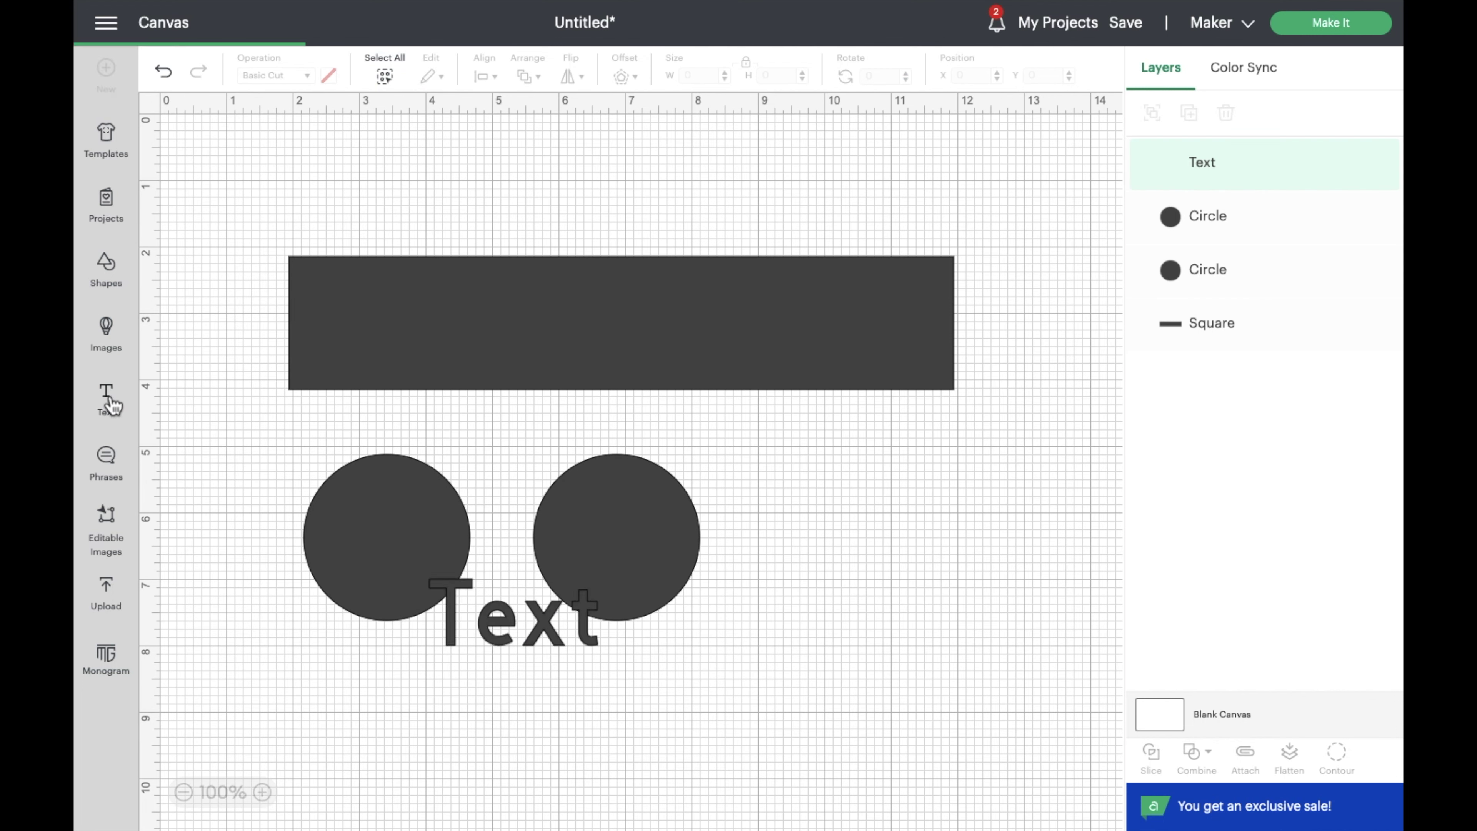
double_click(581, 623)
type("Let's d")
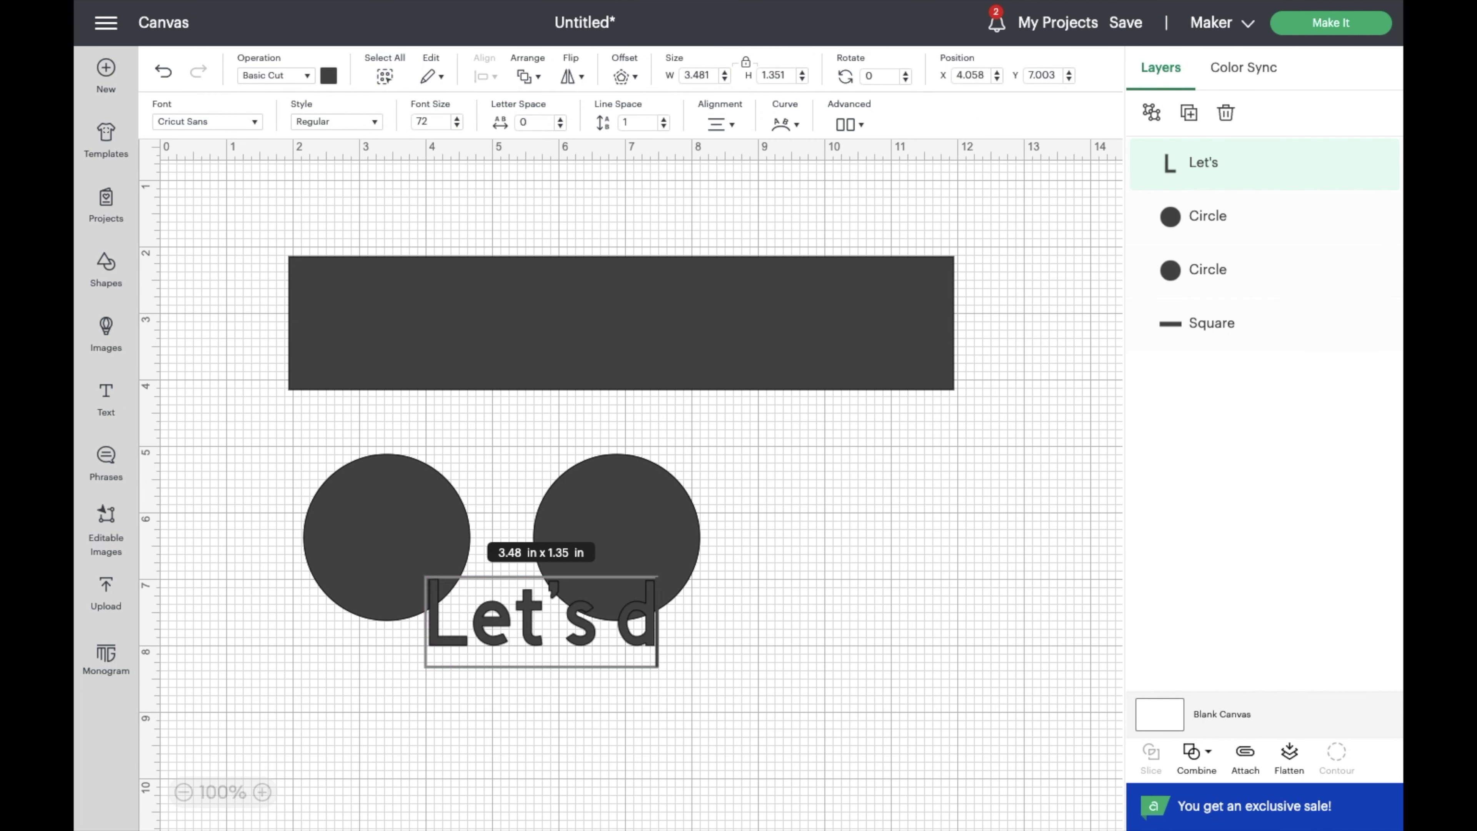
key("BackSpace")
type("stay warm")
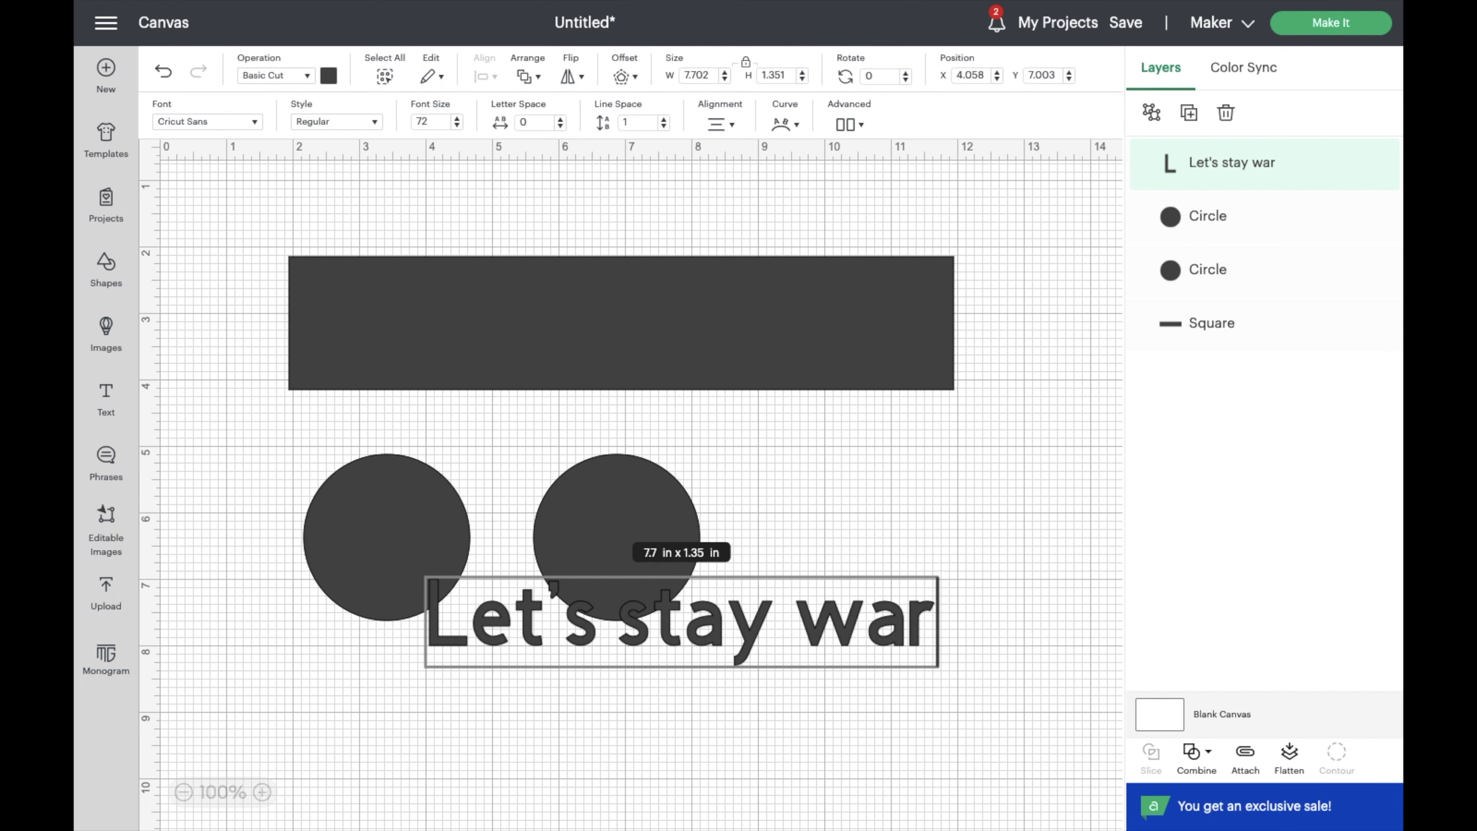
- Set the phrase to Isabella Script and resize it to fit across the dark rectangle
left_click(207, 121)
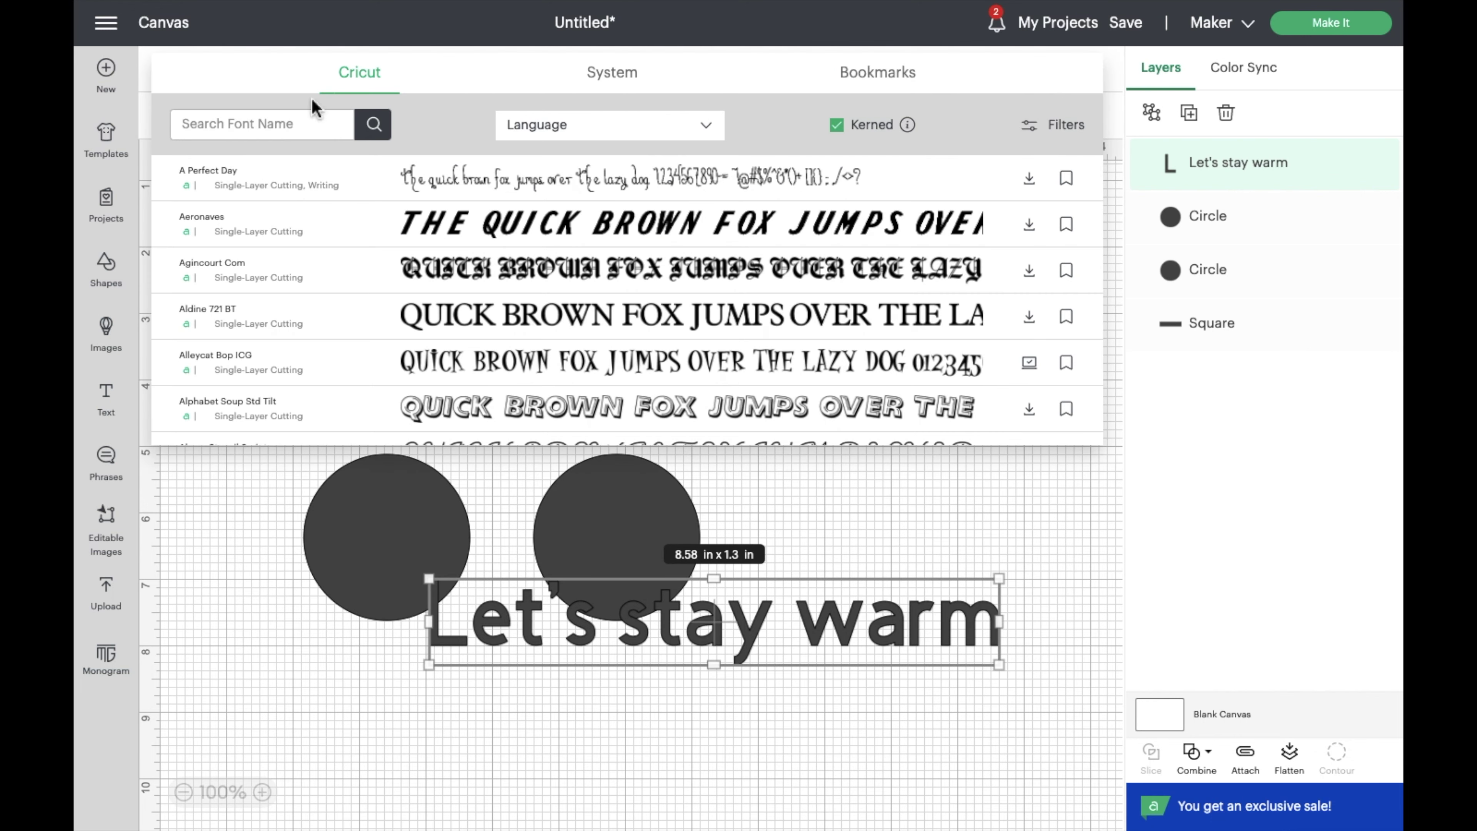
left_click(877, 72)
scroll(605, 192, "down", 6)
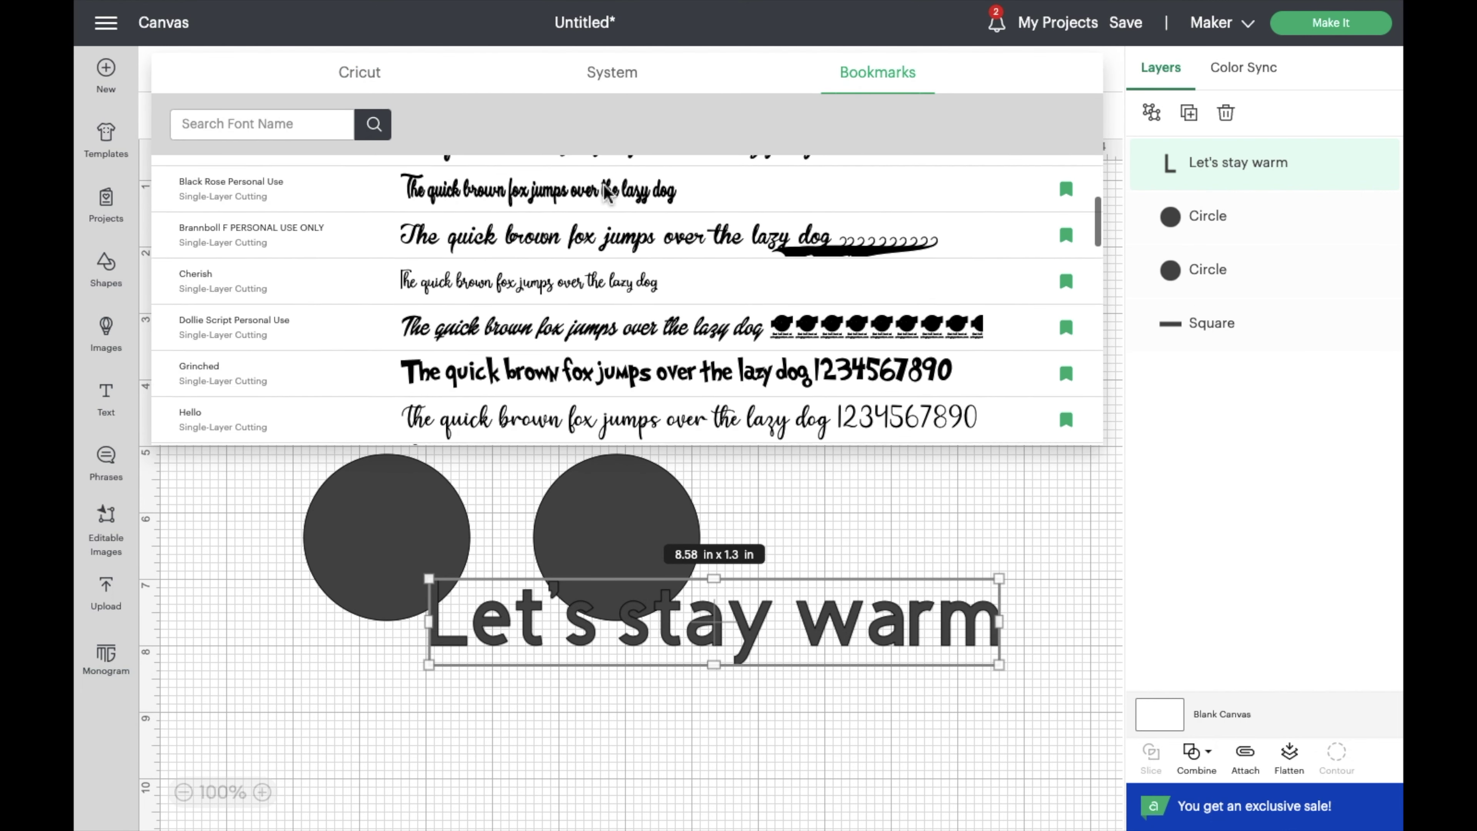
left_click(558, 338)
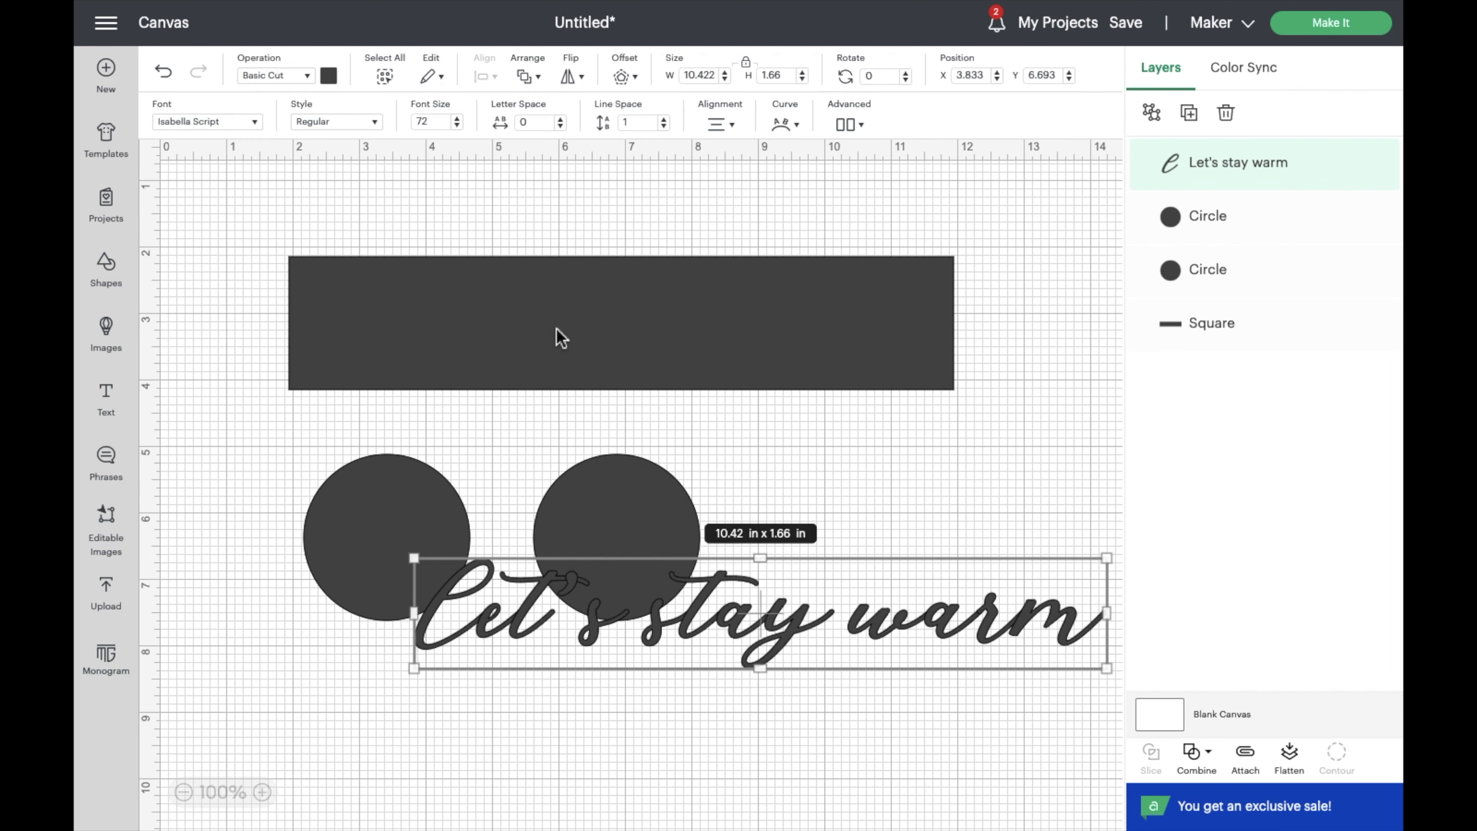
left_click_drag(744, 631, 620, 347)
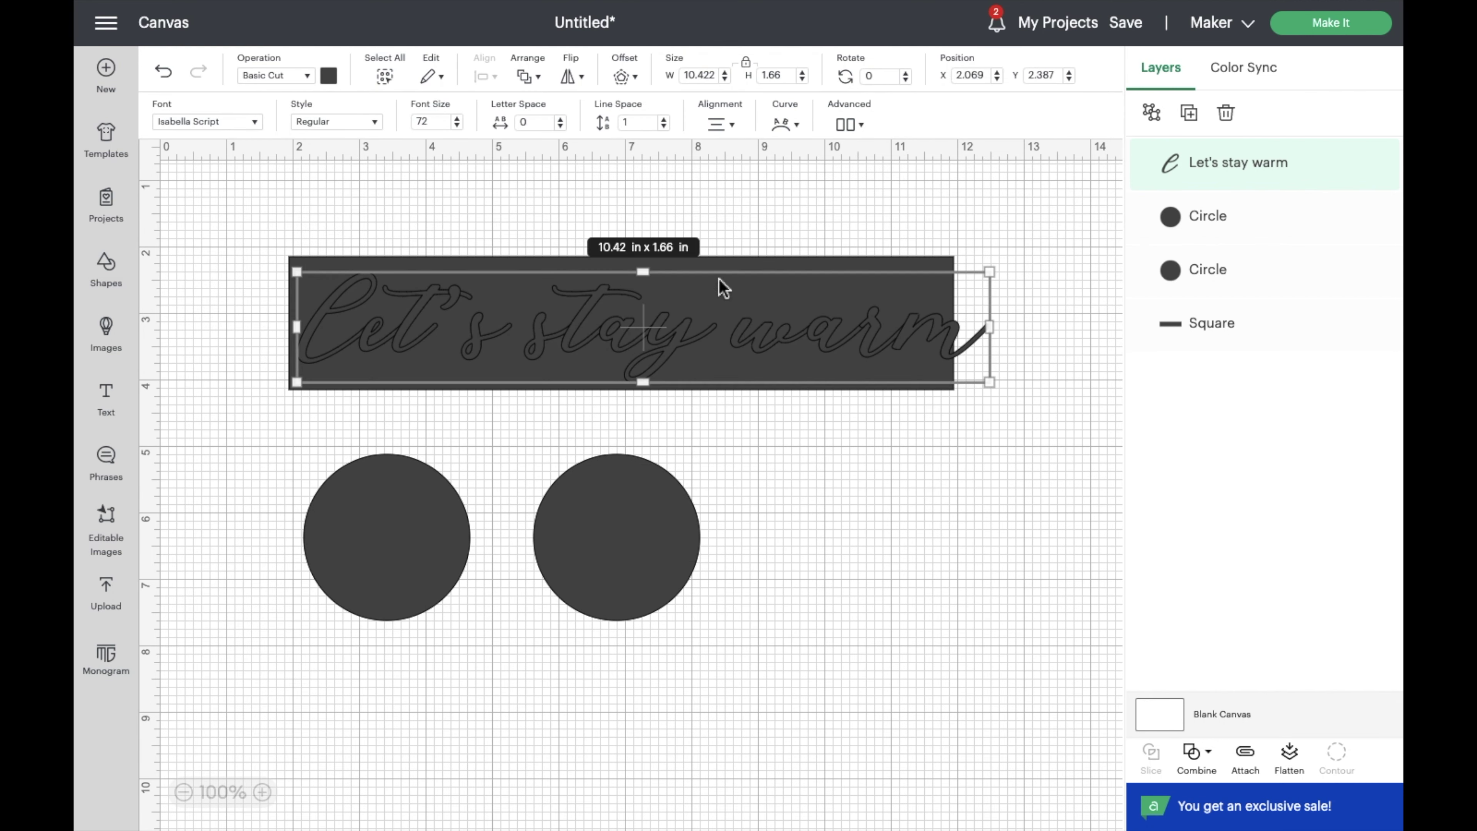
left_click_drag(994, 269, 954, 282)
- Change the 'Let's stay warm' phrase colour to white
left_click(627, 411)
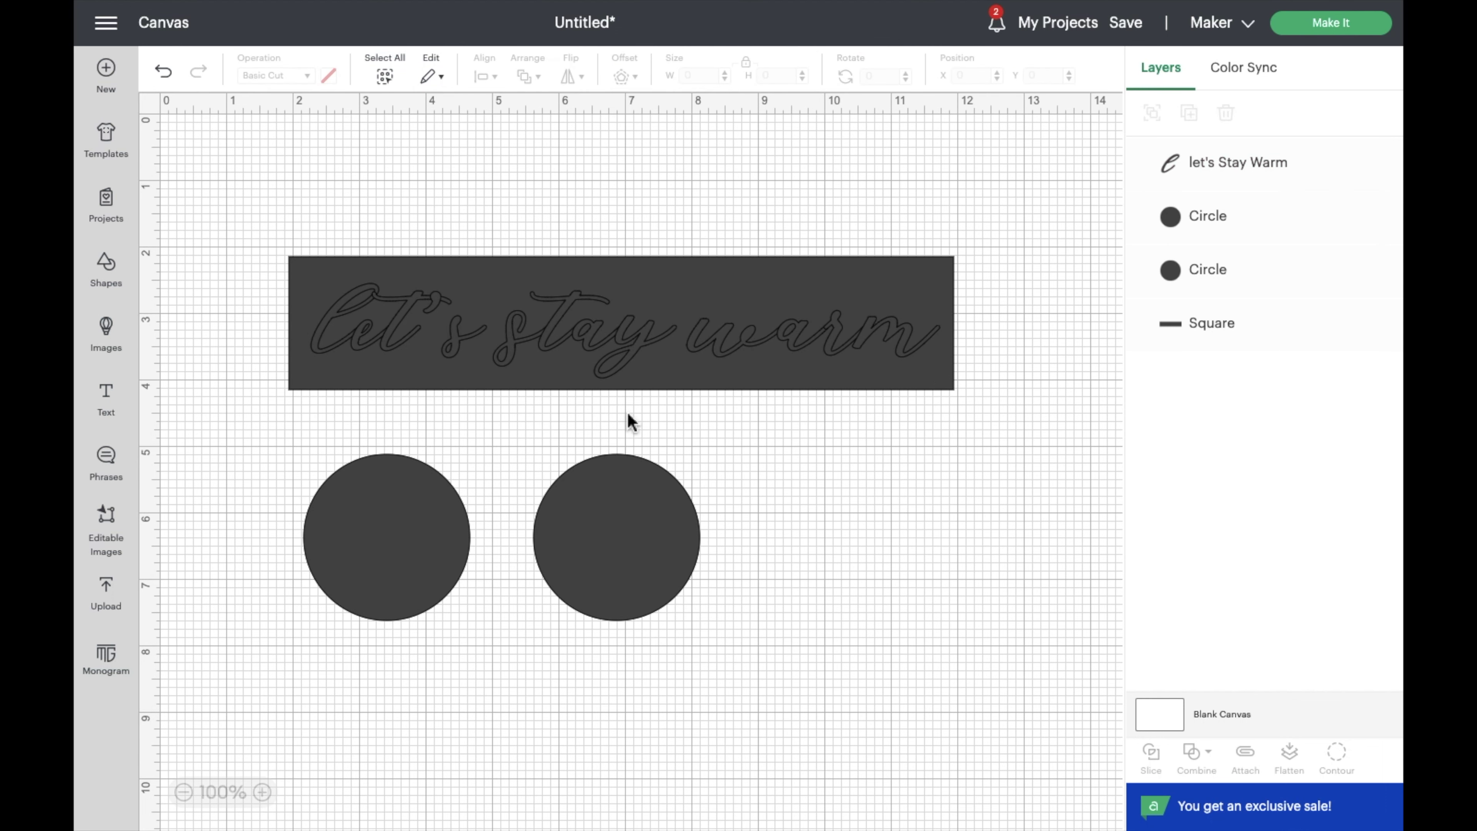
left_click(637, 304)
left_click_drag(954, 280, 956, 278)
left_click(329, 75)
left_click(366, 149)
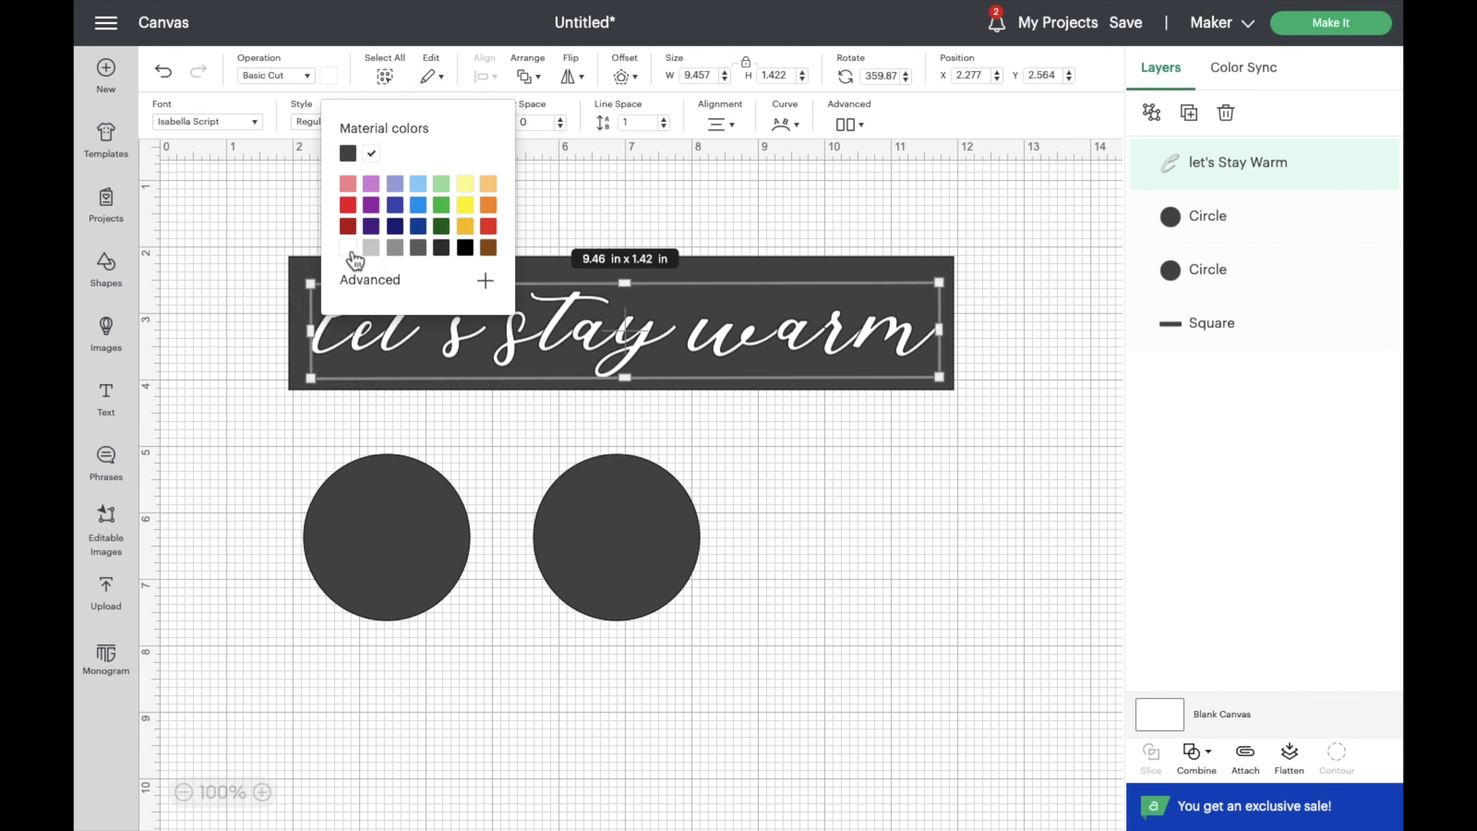
left_click(889, 526)
- Weld the white phrase into one shape and reset its rotation to 0
left_click(438, 352)
left_click(1216, 751)
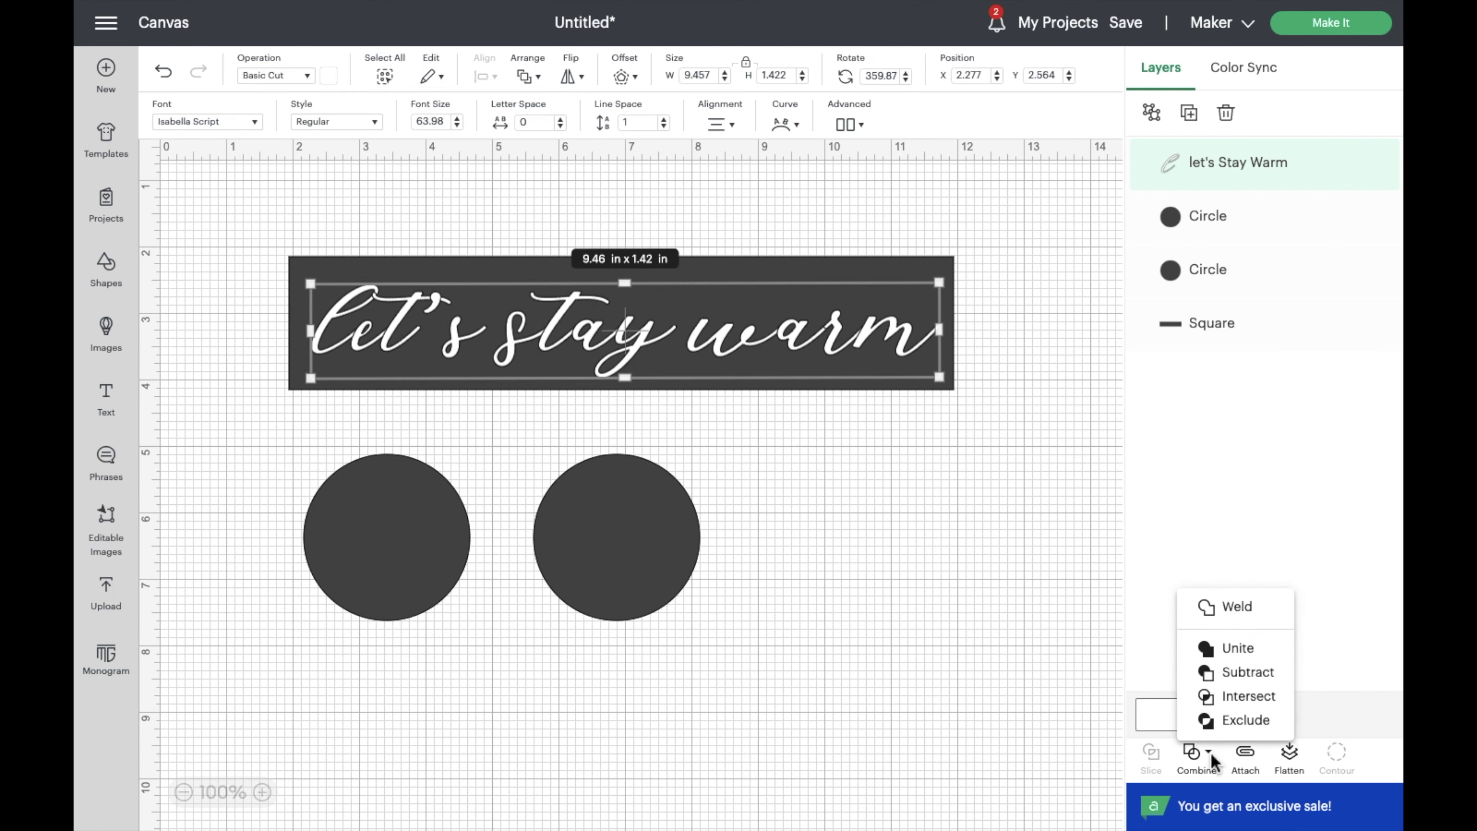
left_click(1222, 608)
left_click(987, 415)
left_click(869, 371)
left_click_drag(956, 270, 956, 270)
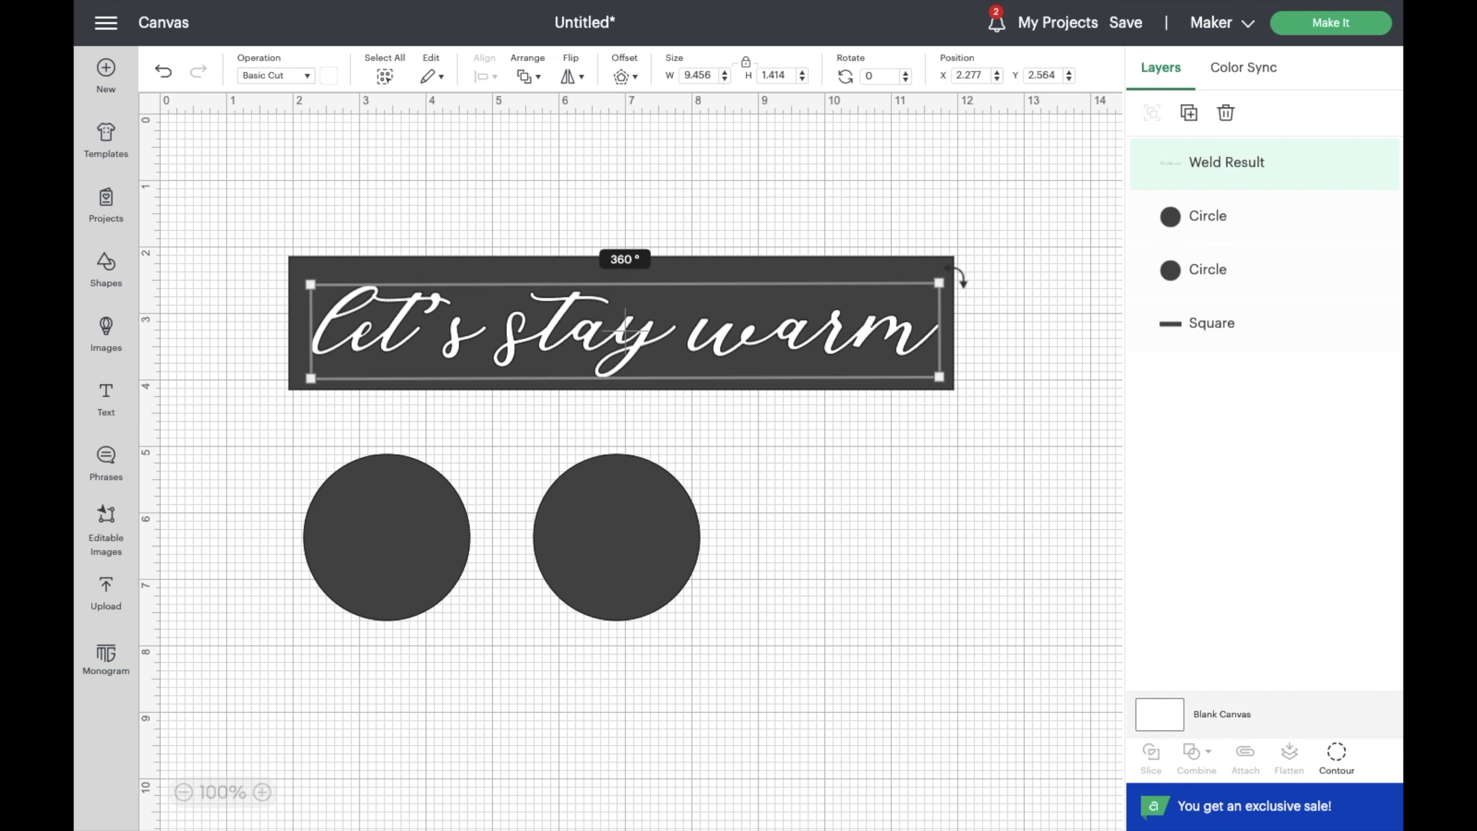
left_click(1044, 302)
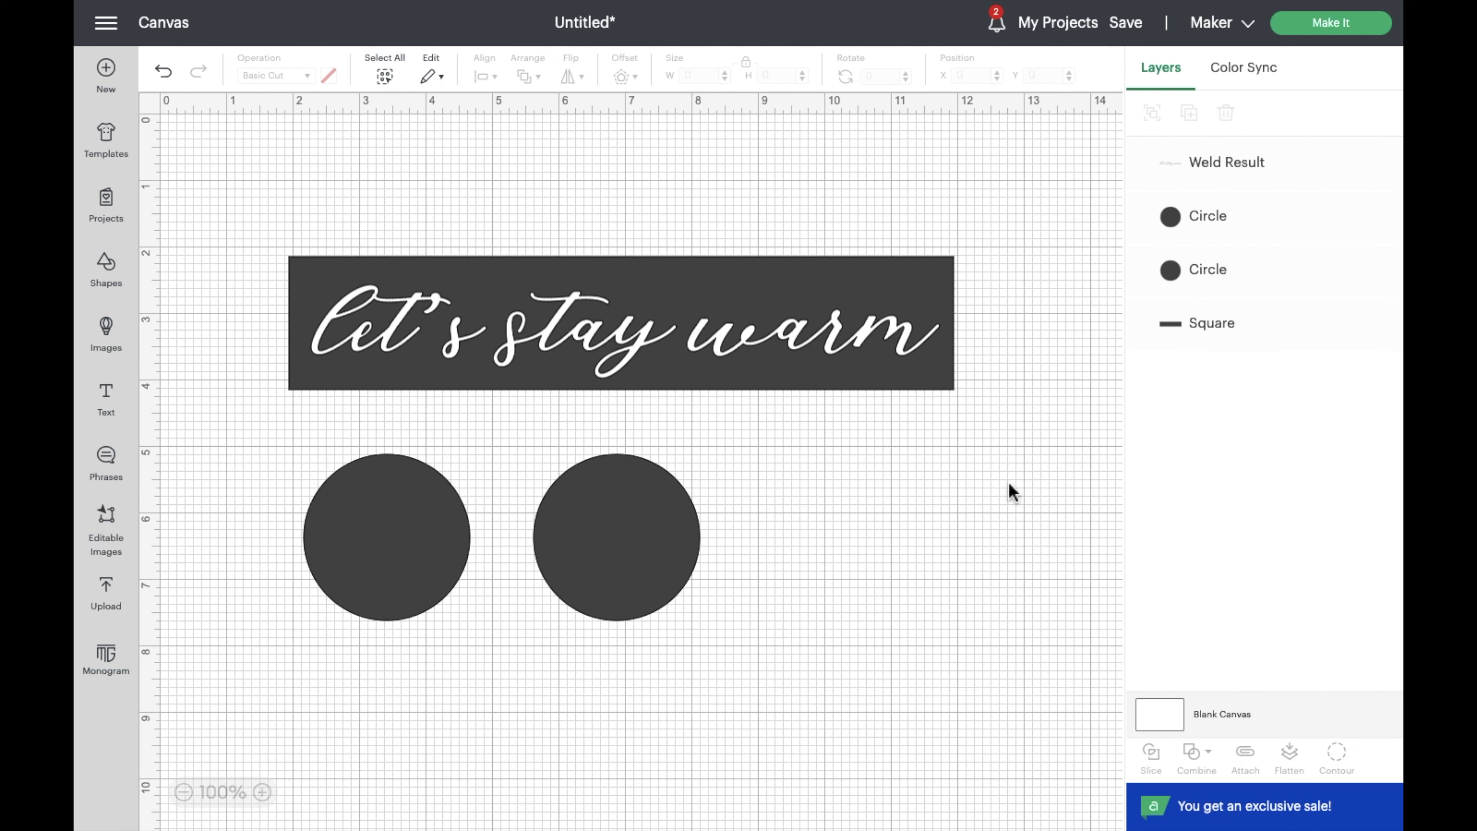
- Add 'hot cocoa' text and tighten its line spacing to -4.9
left_click(108, 396)
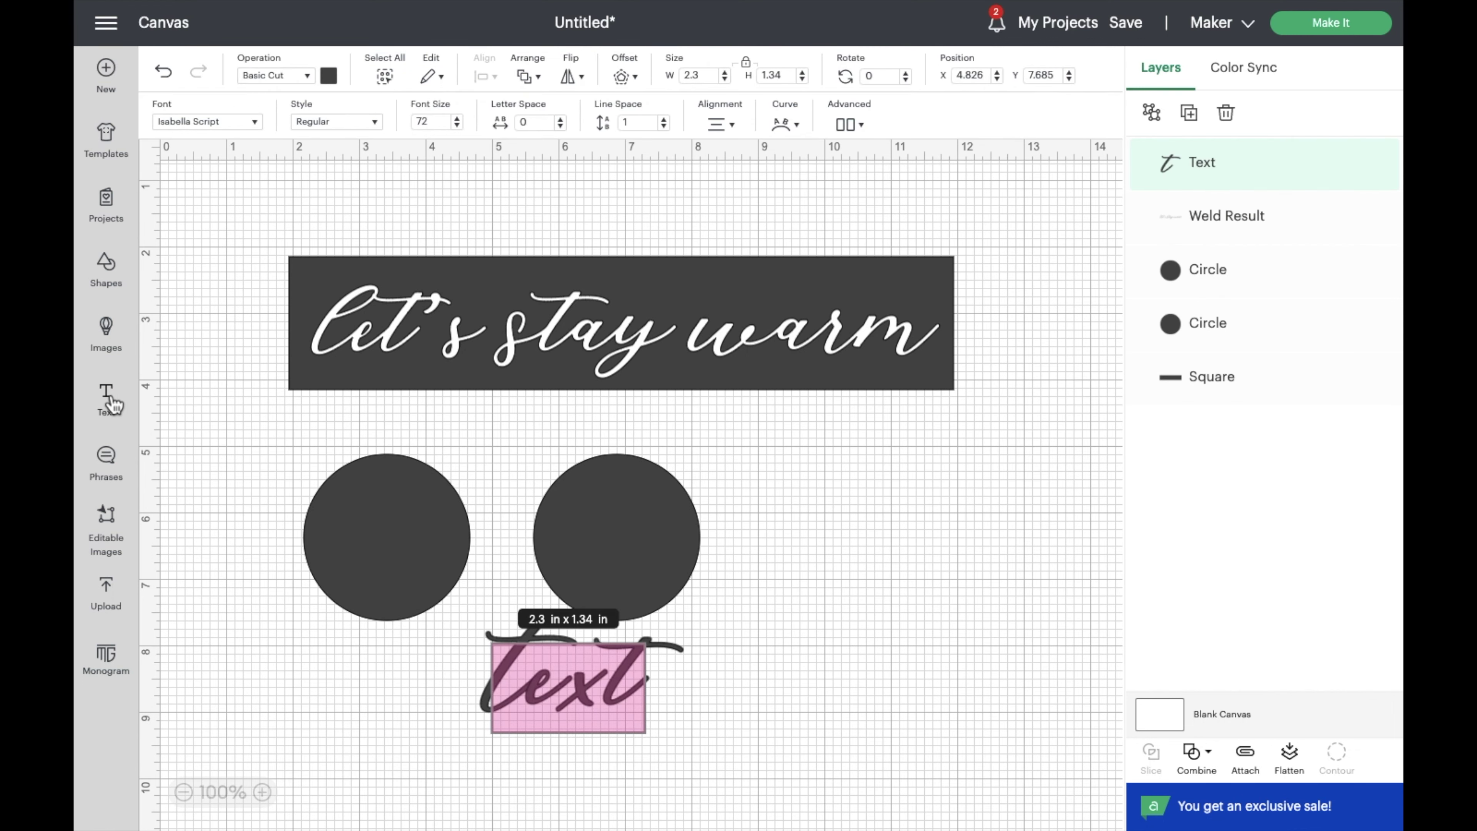
type("hot coc")
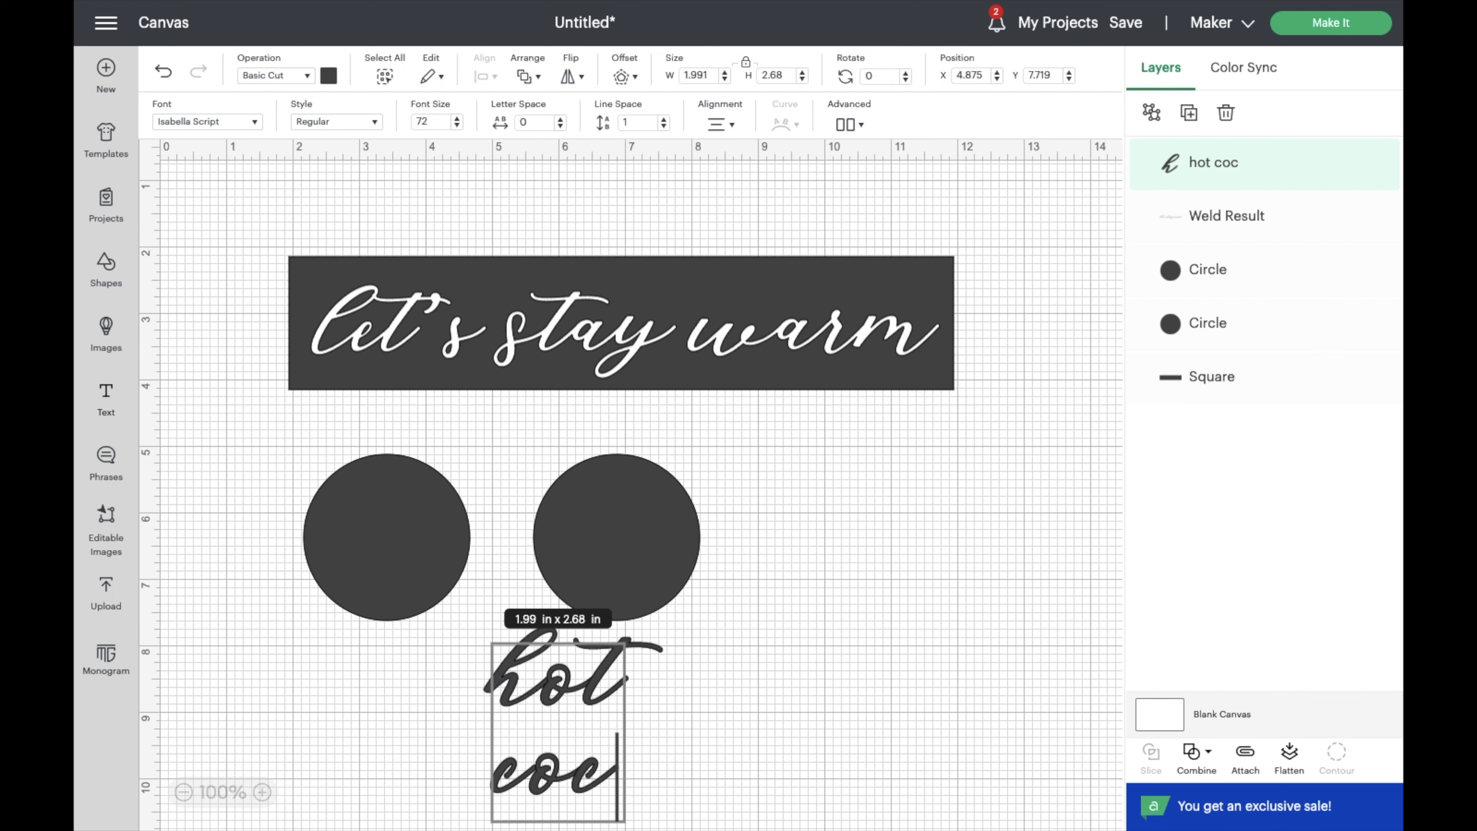
type("oa")
left_click_drag(586, 769, 867, 595)
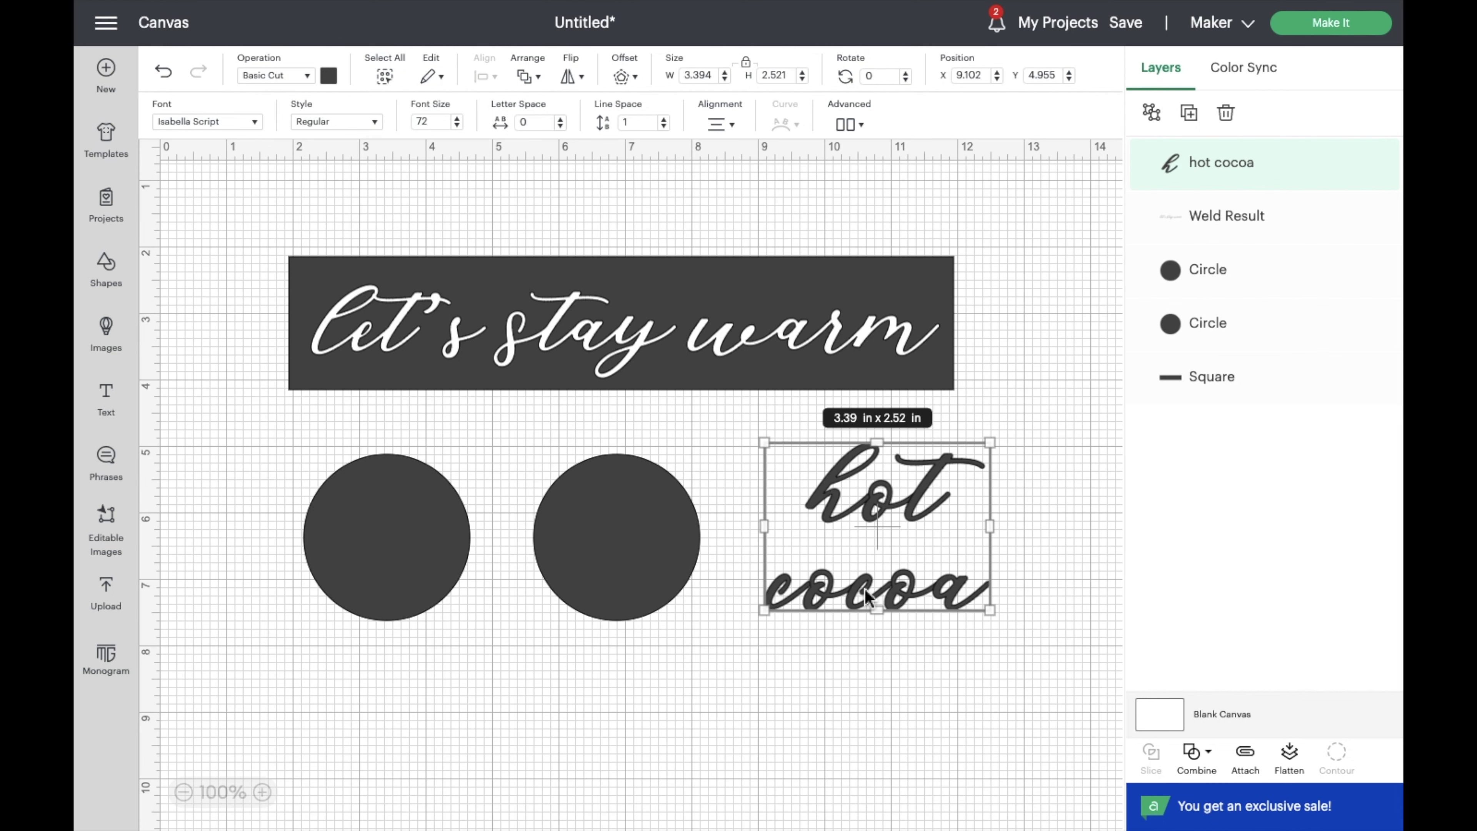
left_click(664, 127)
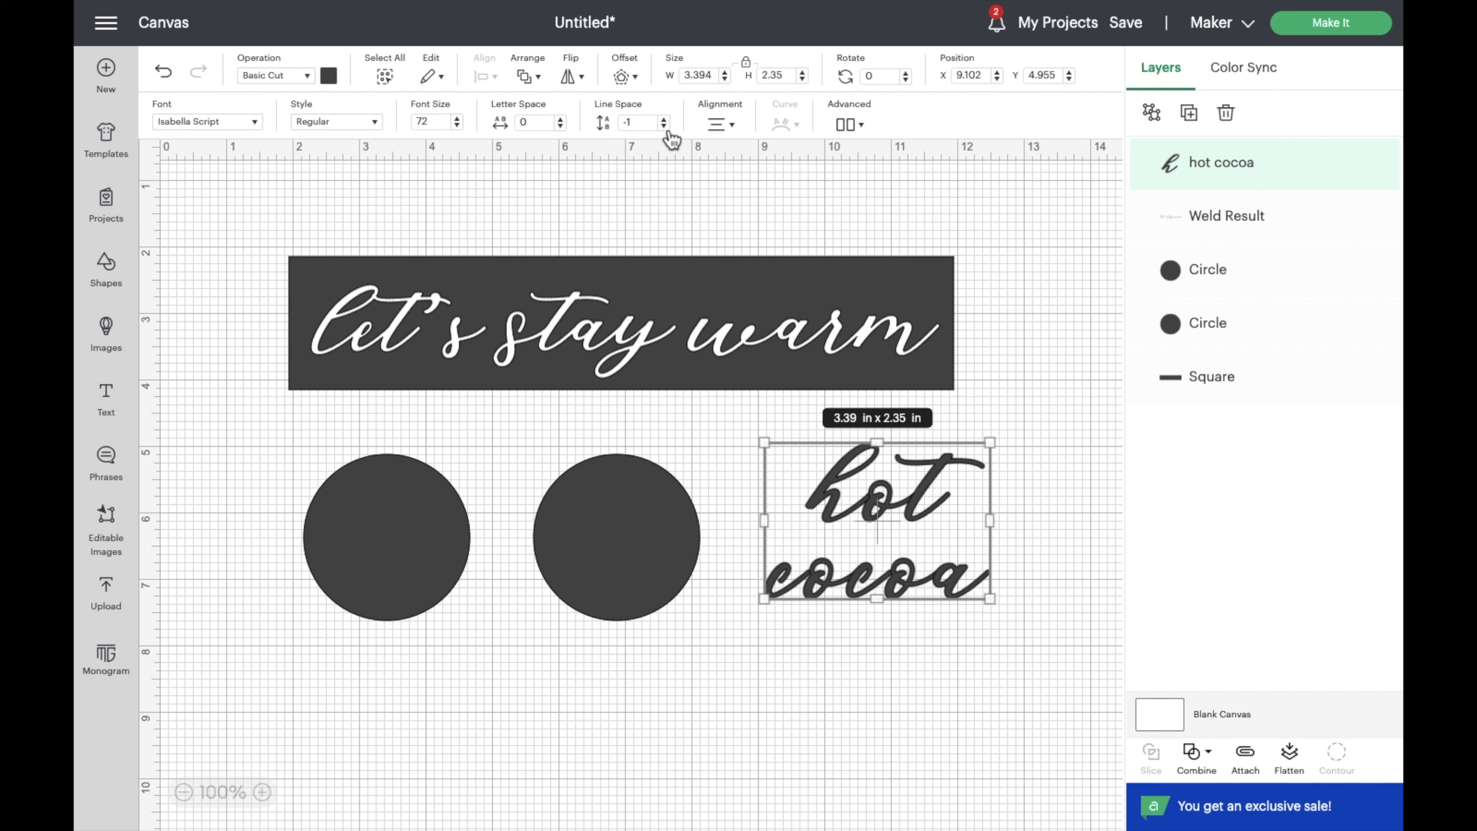
left_click(666, 127)
left_click(666, 127)
left_click(666, 127)
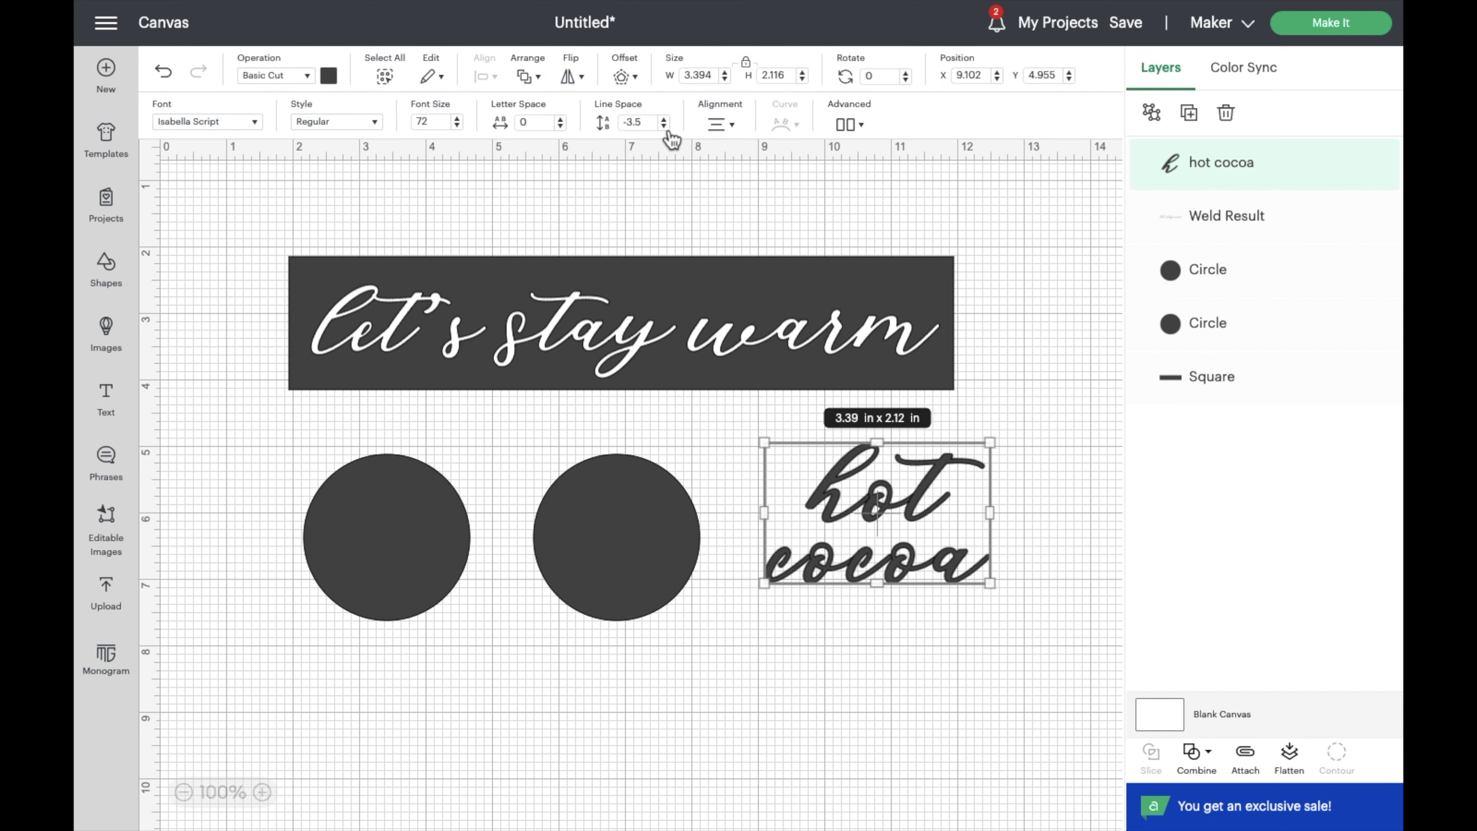
left_click(664, 126)
- Make the hot cocoa text white, centre it in the left circle, and weld it
left_click(328, 75)
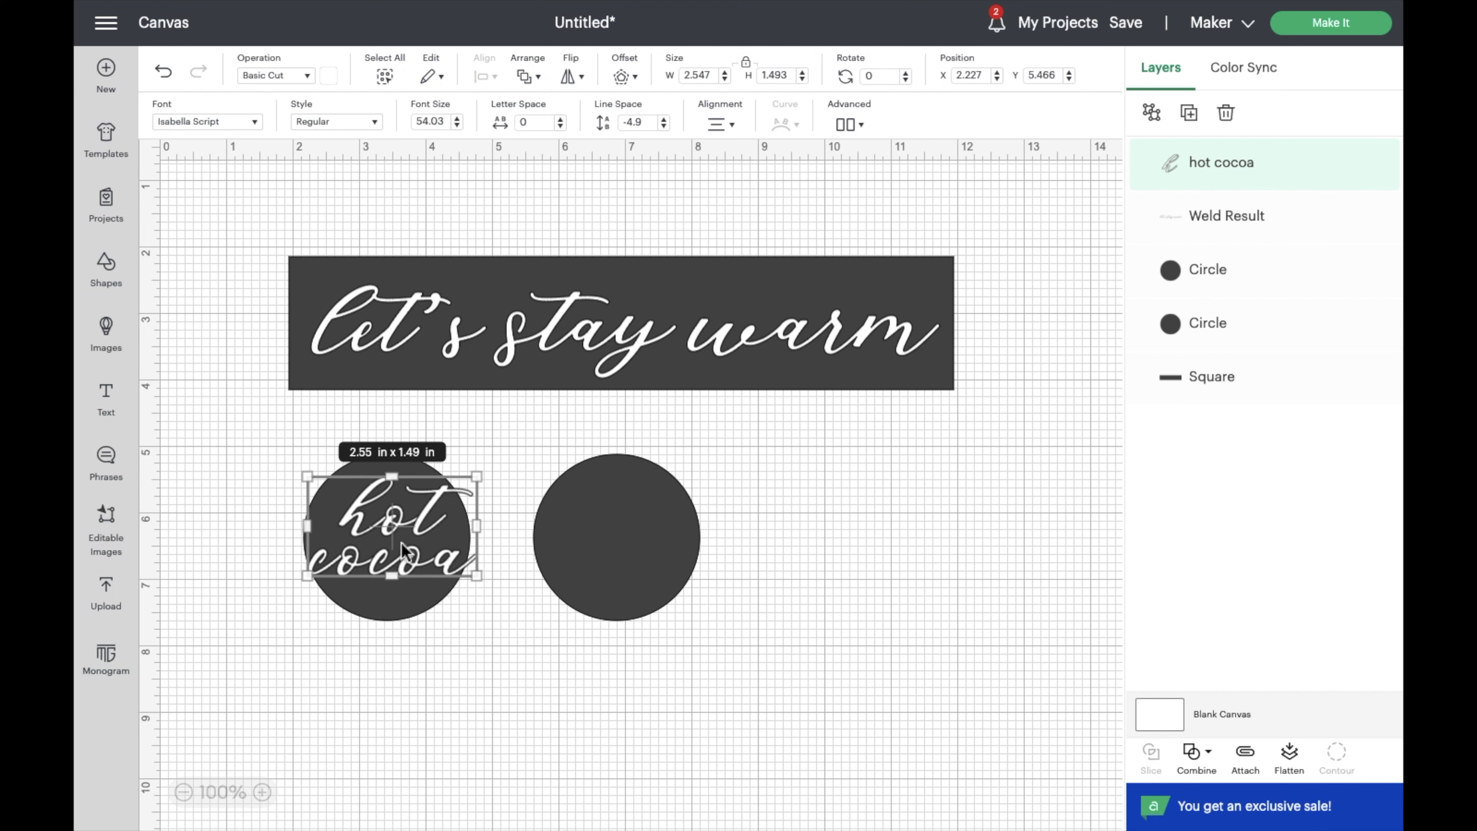
left_click_drag(468, 603, 380, 557)
left_click(404, 688)
left_click(386, 561)
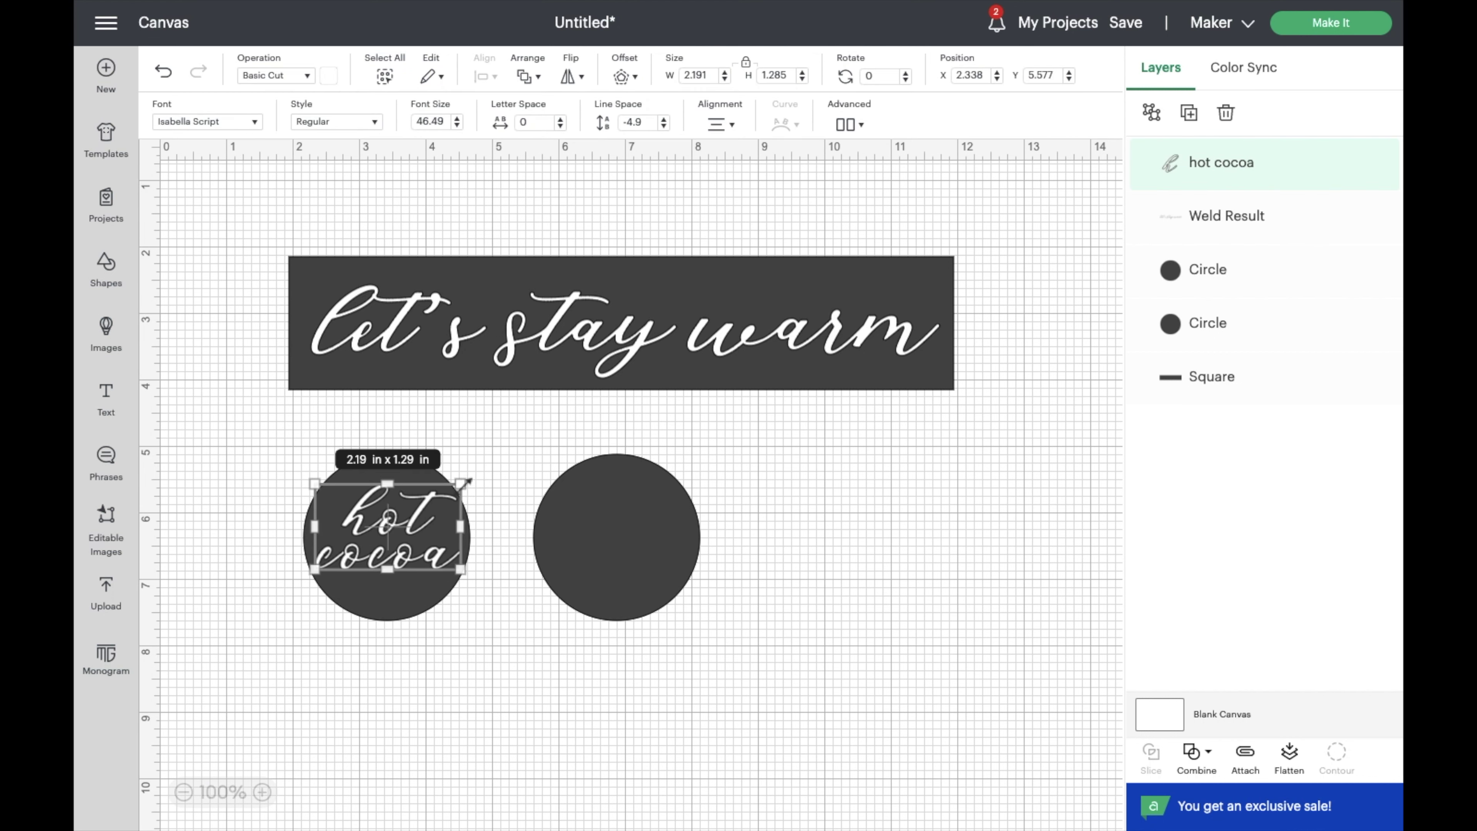
left_click(435, 702)
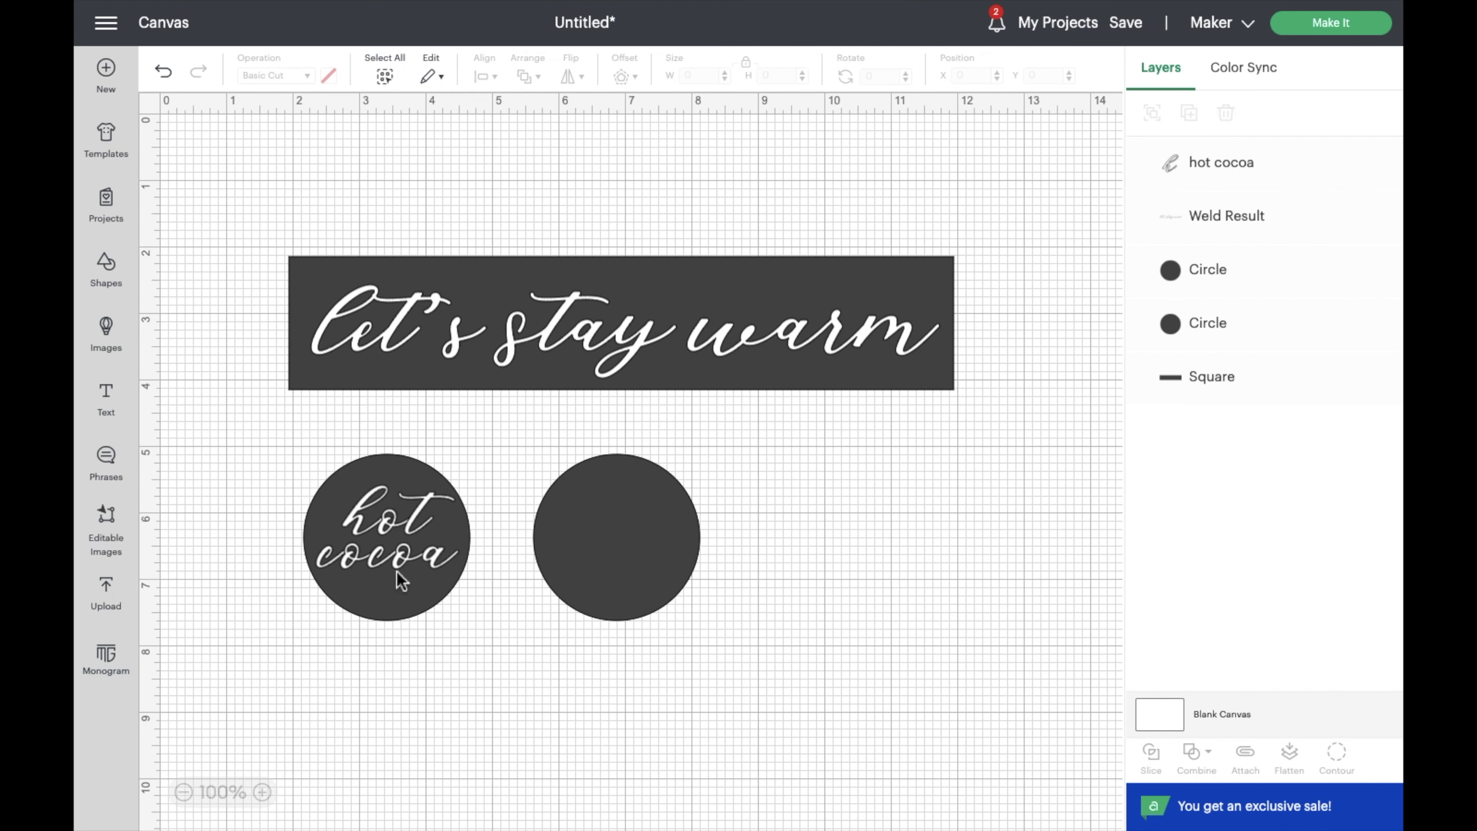
left_click(400, 581)
left_click(424, 688)
left_click(380, 533)
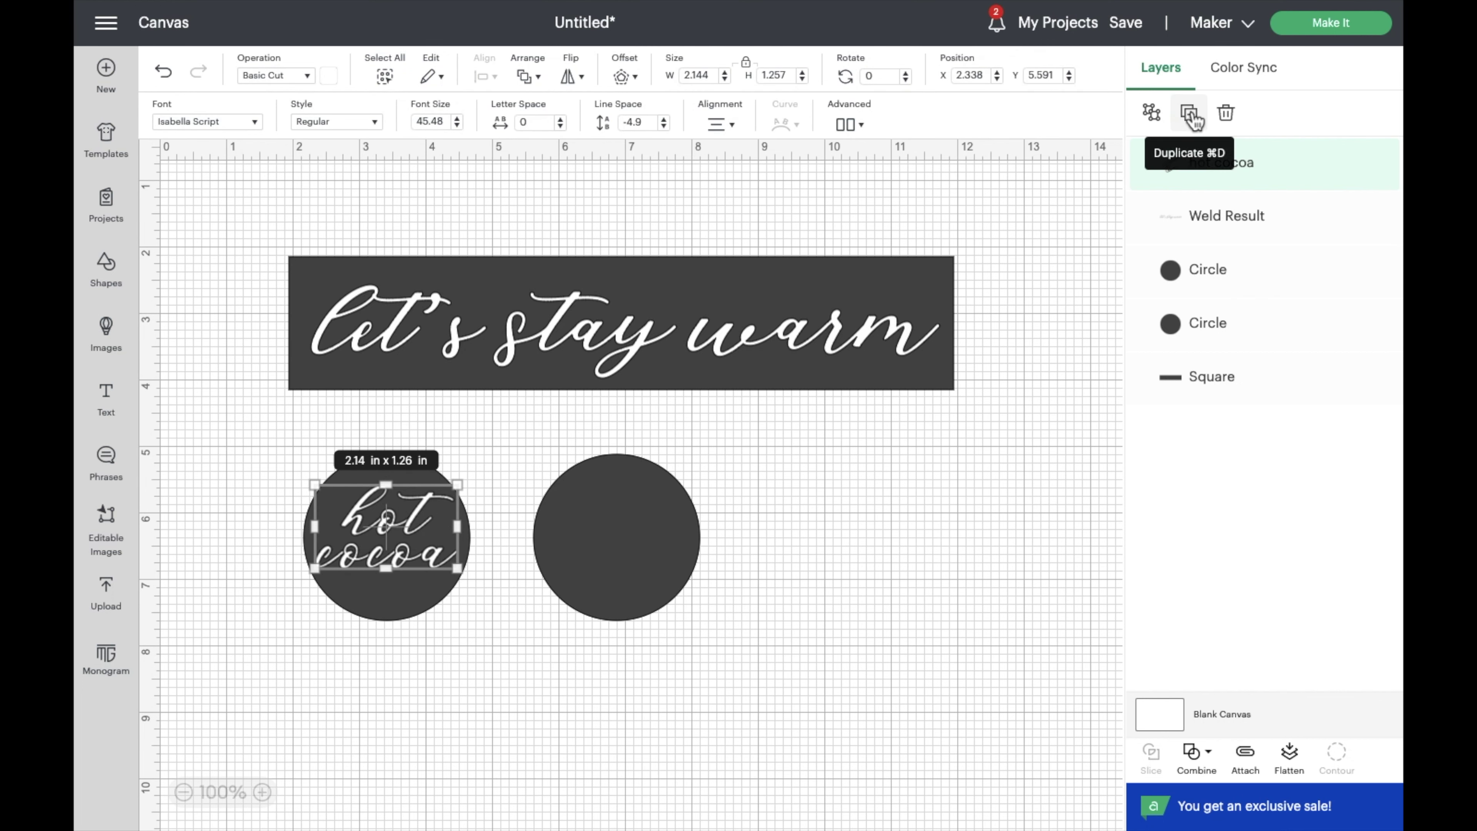
left_click(1196, 753)
left_click(1237, 610)
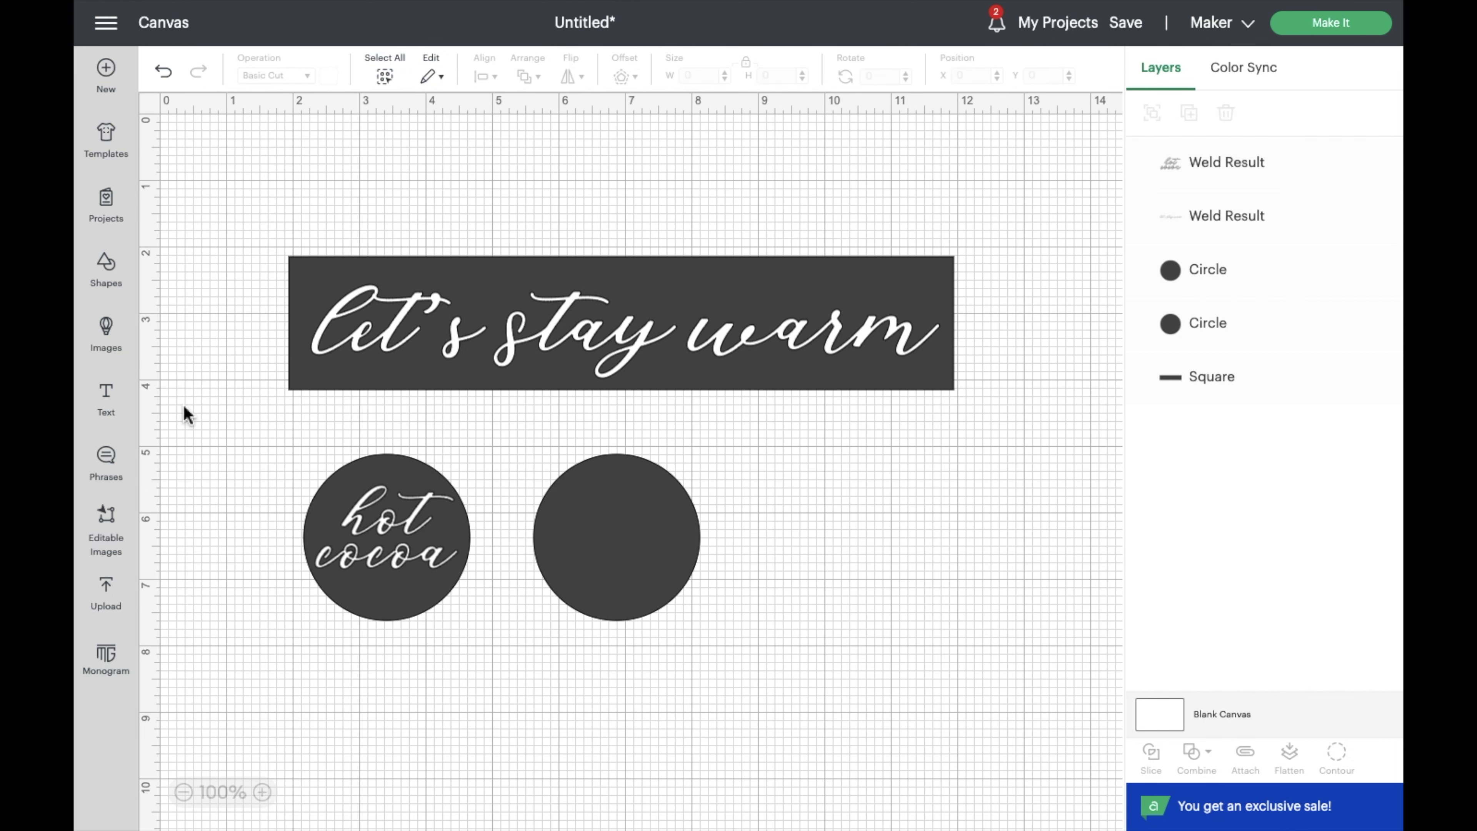
- Try a 'marshmallow' text on the right circle, delete it, and open the Images library
left_click(105, 398)
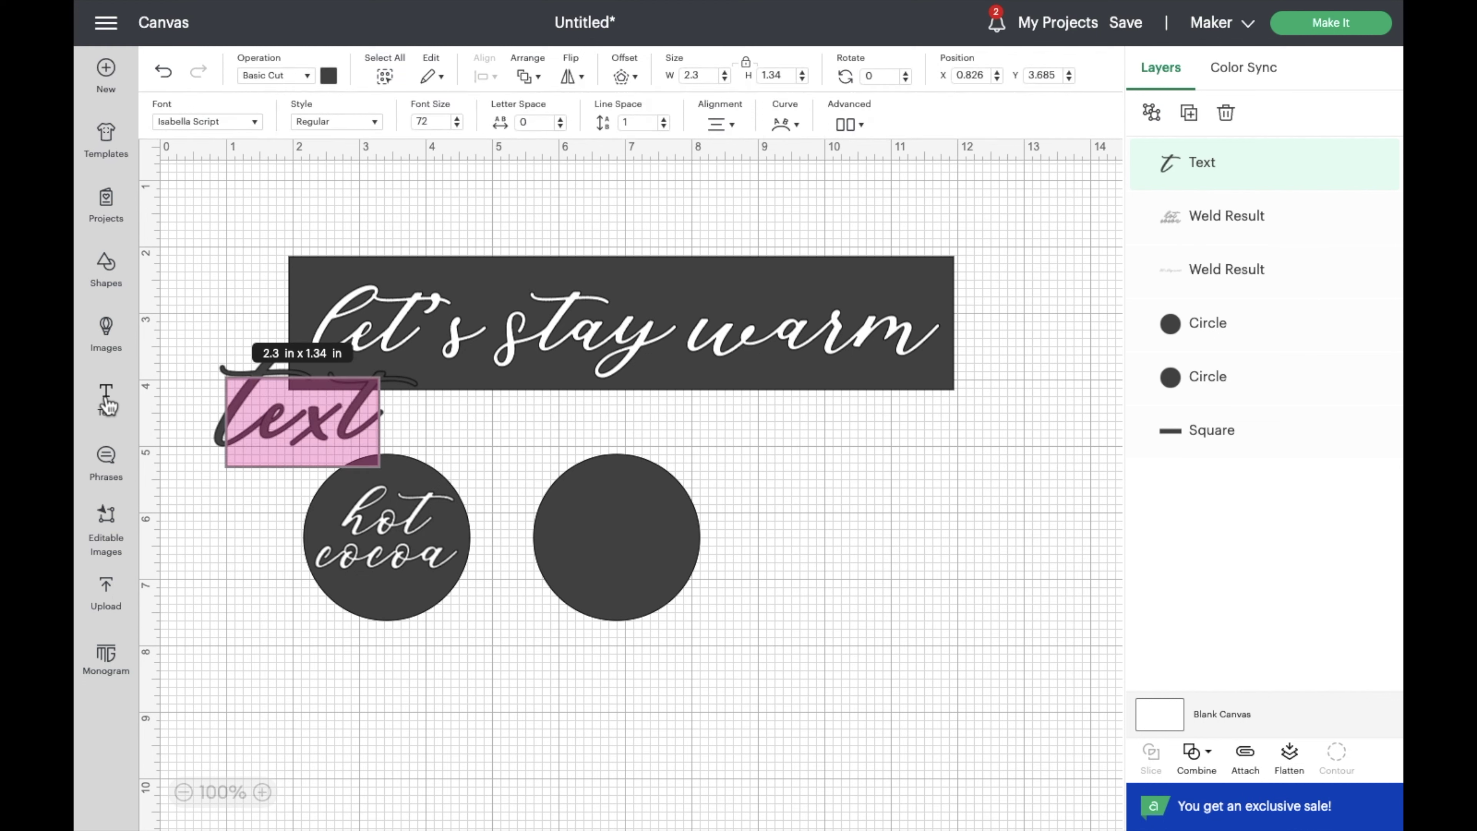
type("marshmallow")
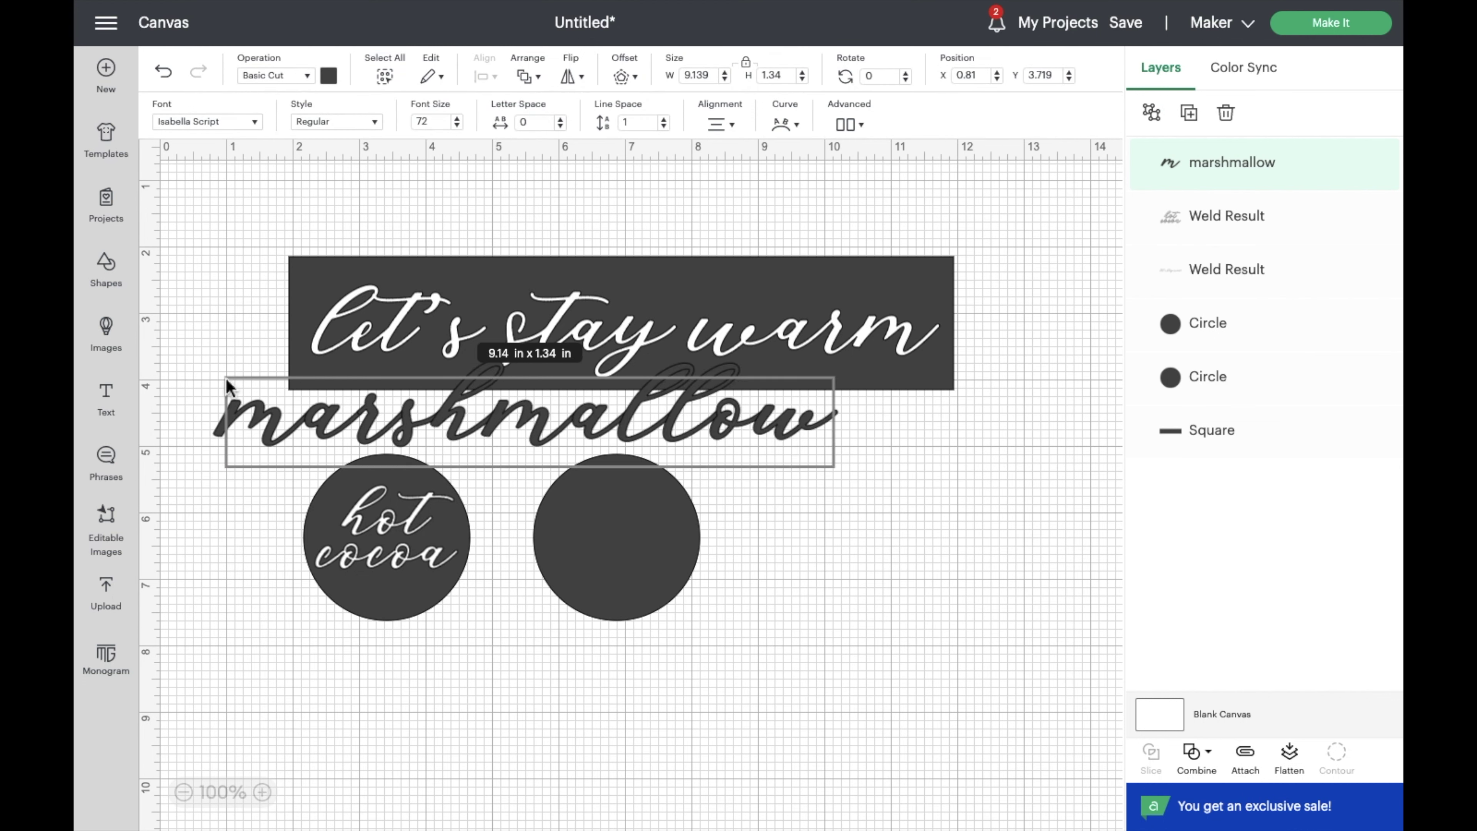
left_click_drag(227, 384, 596, 558)
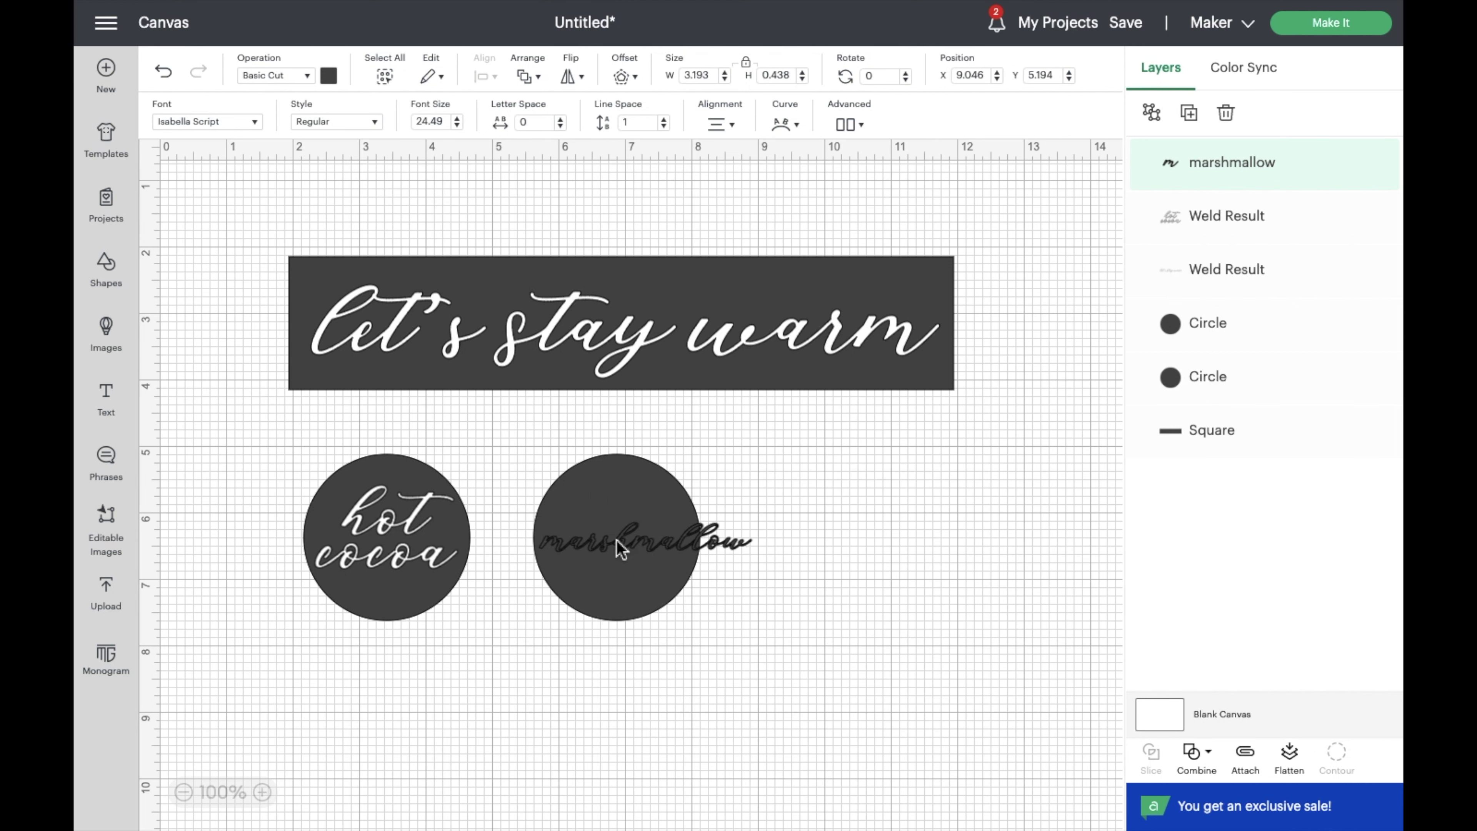
left_click_drag(750, 536, 689, 533)
left_click(780, 526)
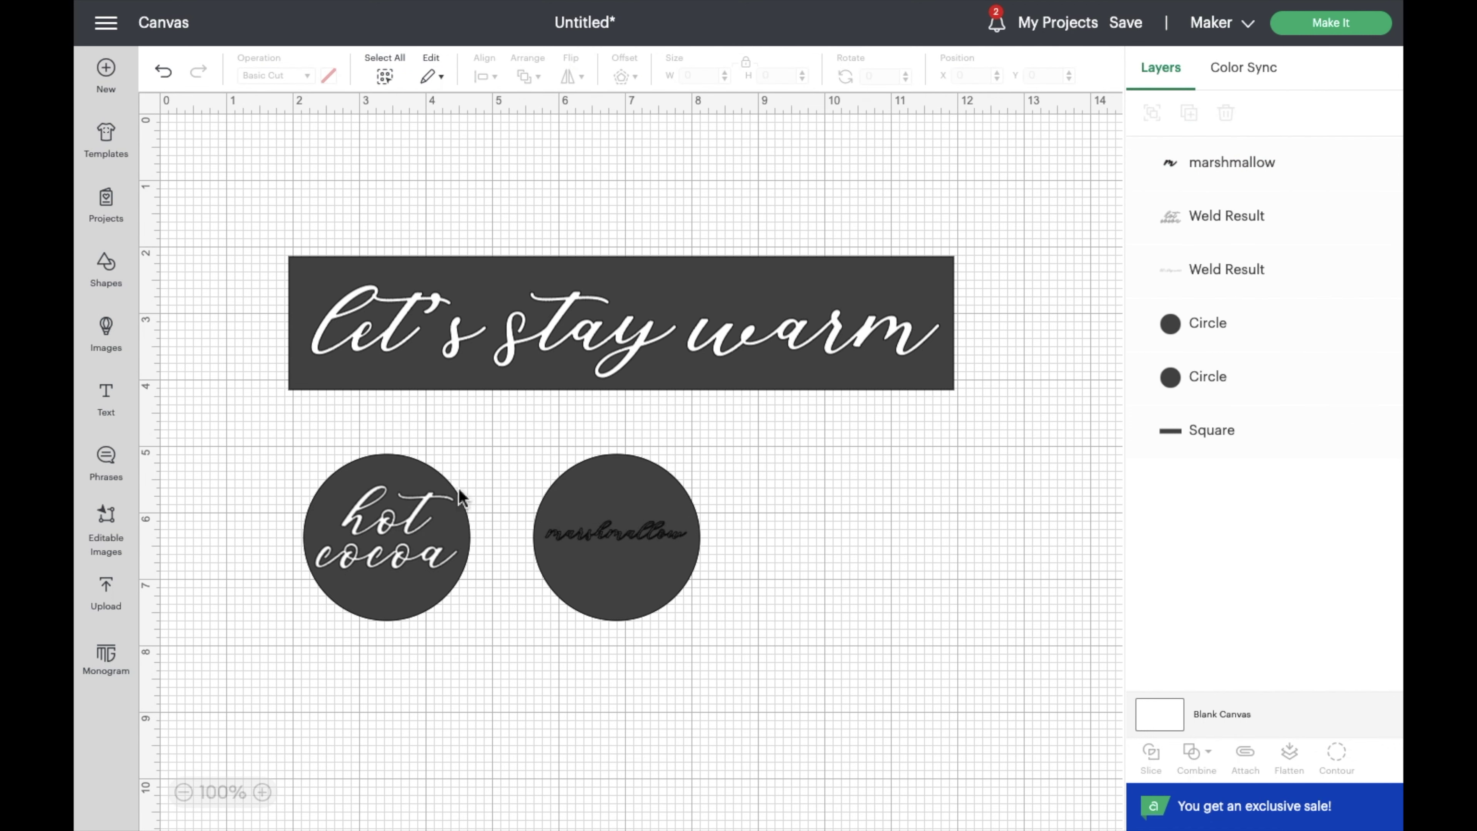
left_click(639, 531)
key("Delete")
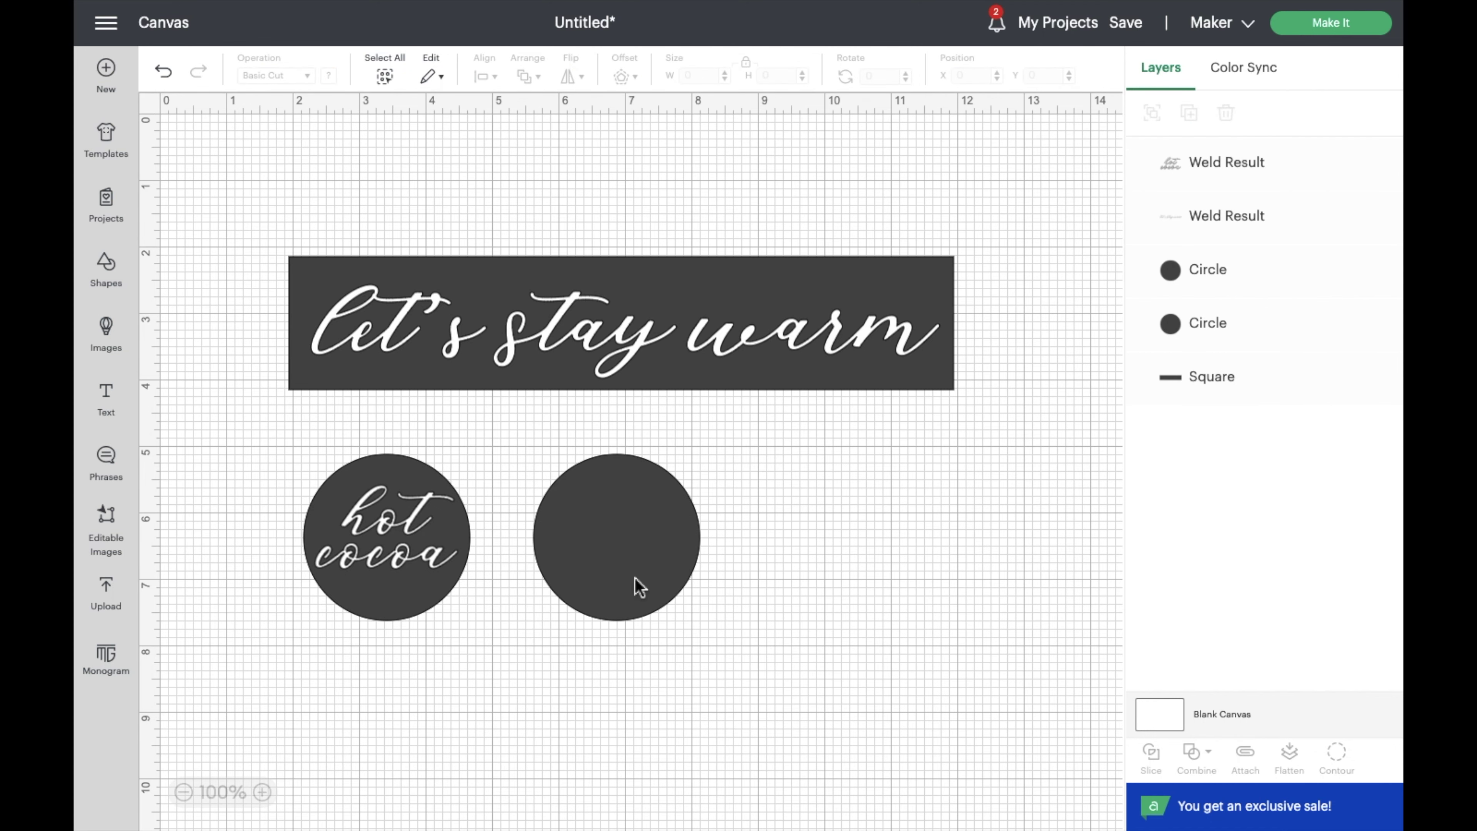
left_click(106, 333)
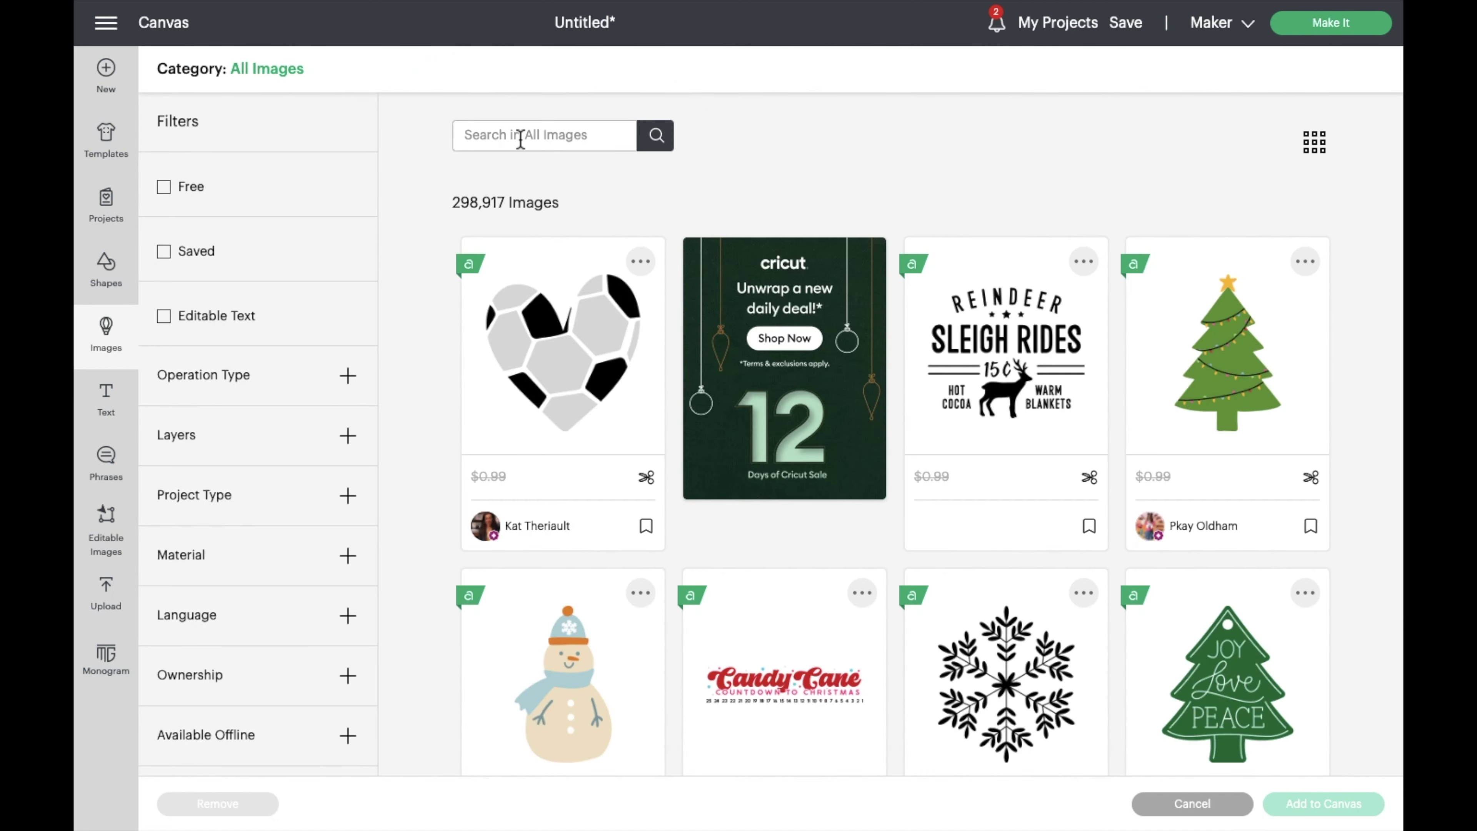
- Search images for 'marshmallow' and add the two smiling marshmallows clip art to the canvas
left_click(520, 139)
type("marshmallow")
key("Return")
scroll(1063, 419, "down", 3)
scroll(1063, 416, "up", 2)
scroll(1060, 415, "down", 5)
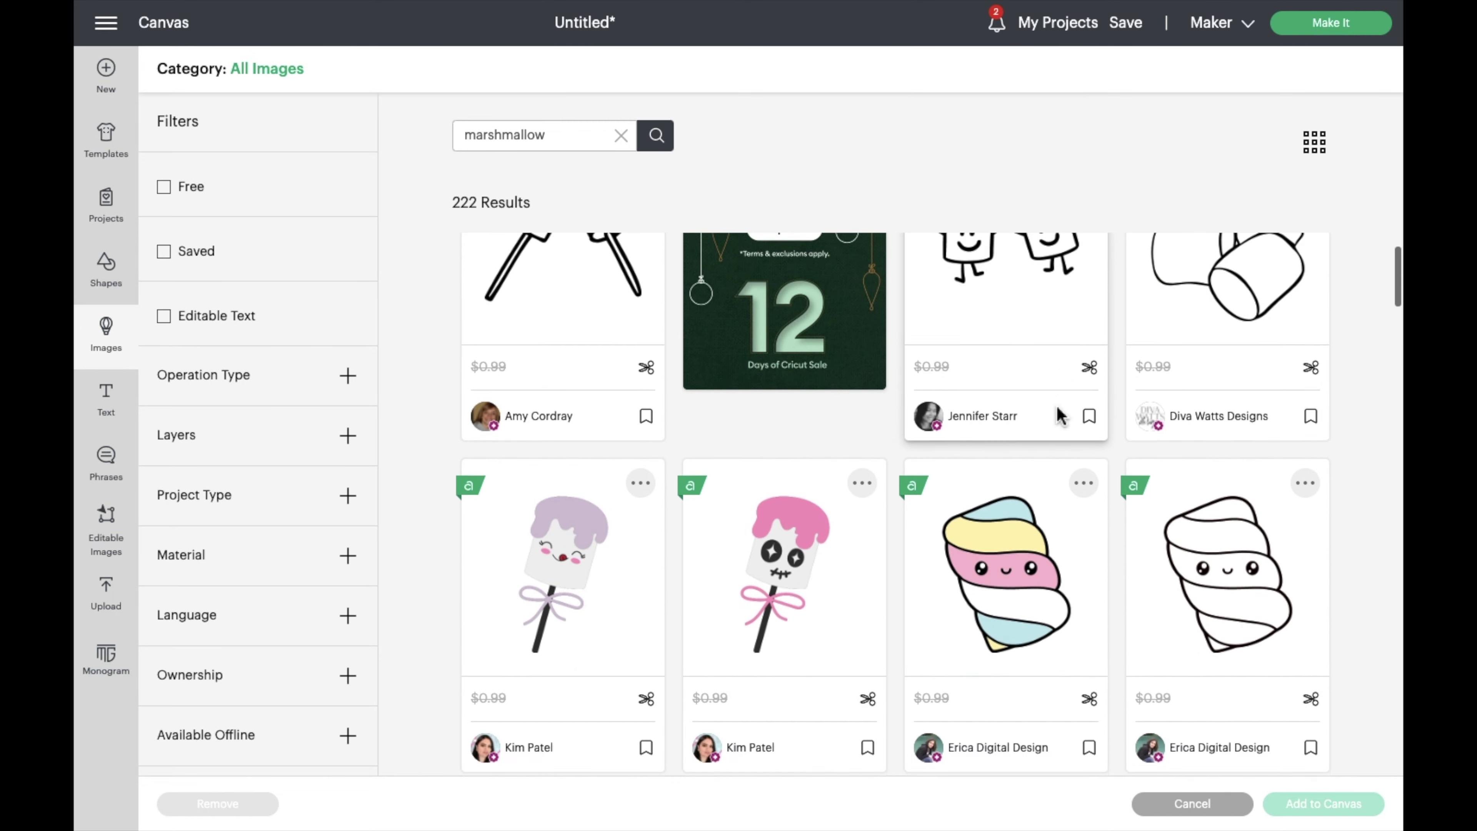
scroll(1060, 414, "down", 10)
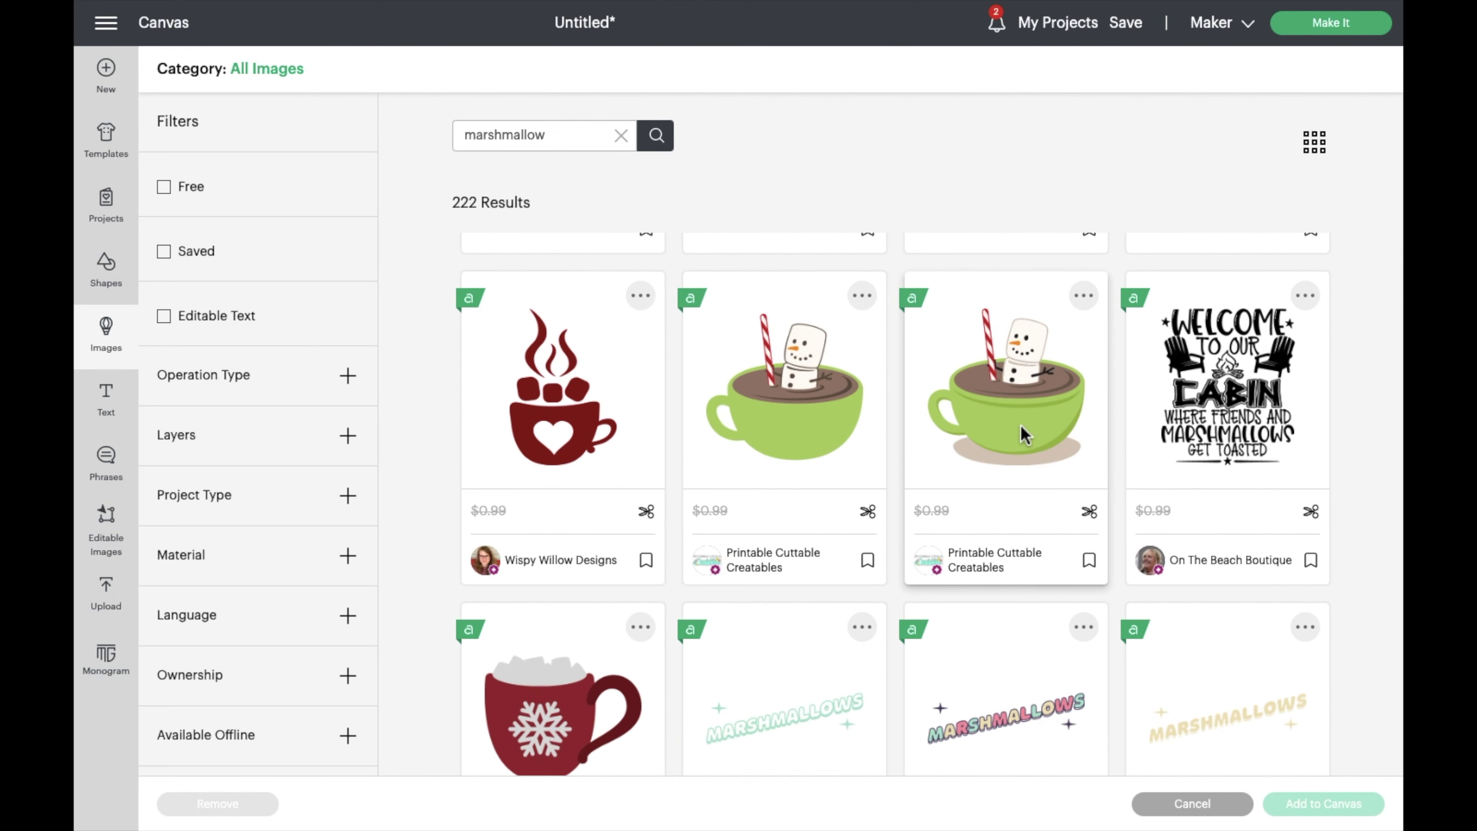
scroll(1022, 412, "down", 15)
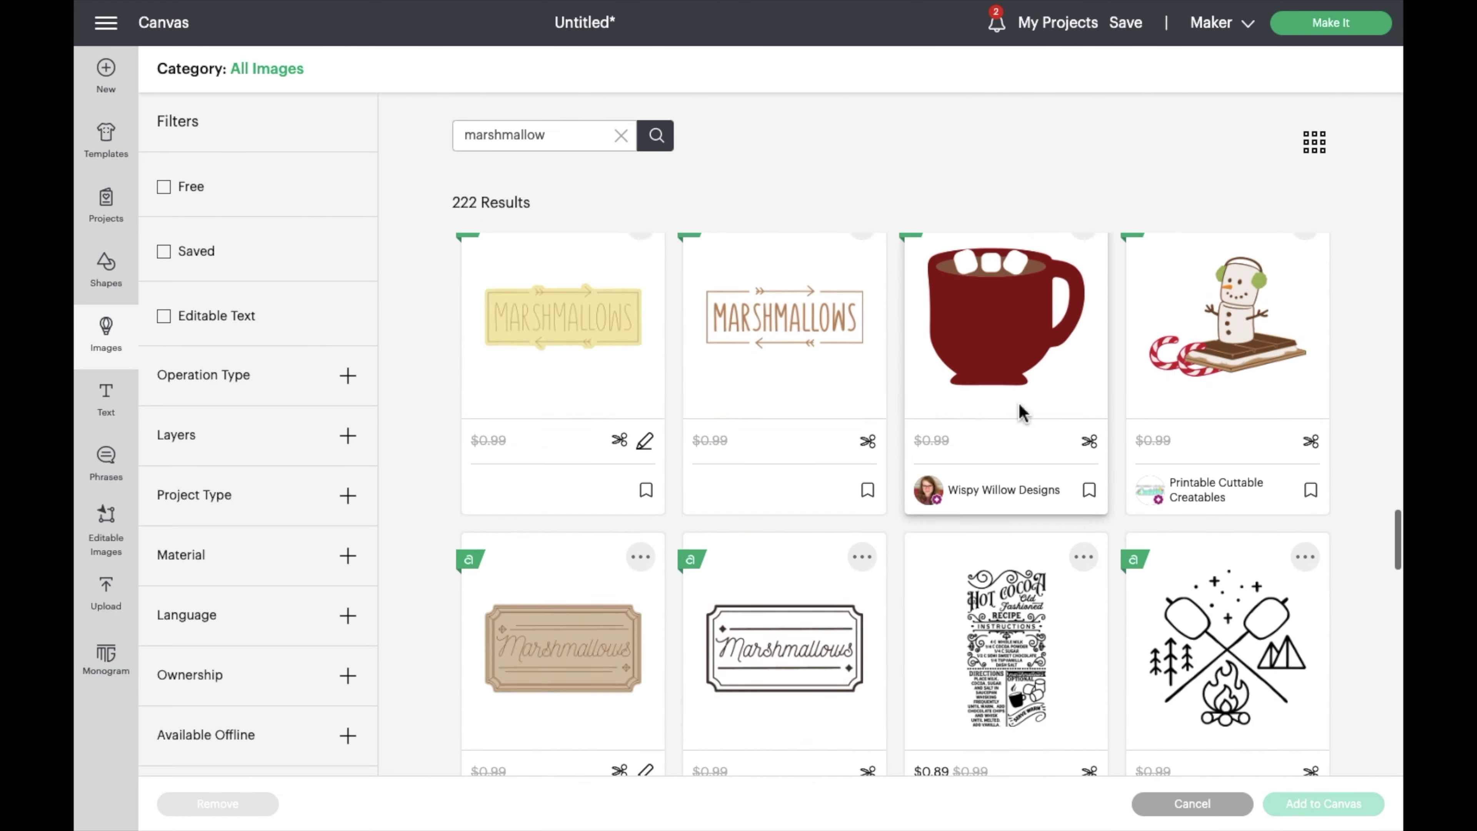
scroll(1021, 412, "down", 15)
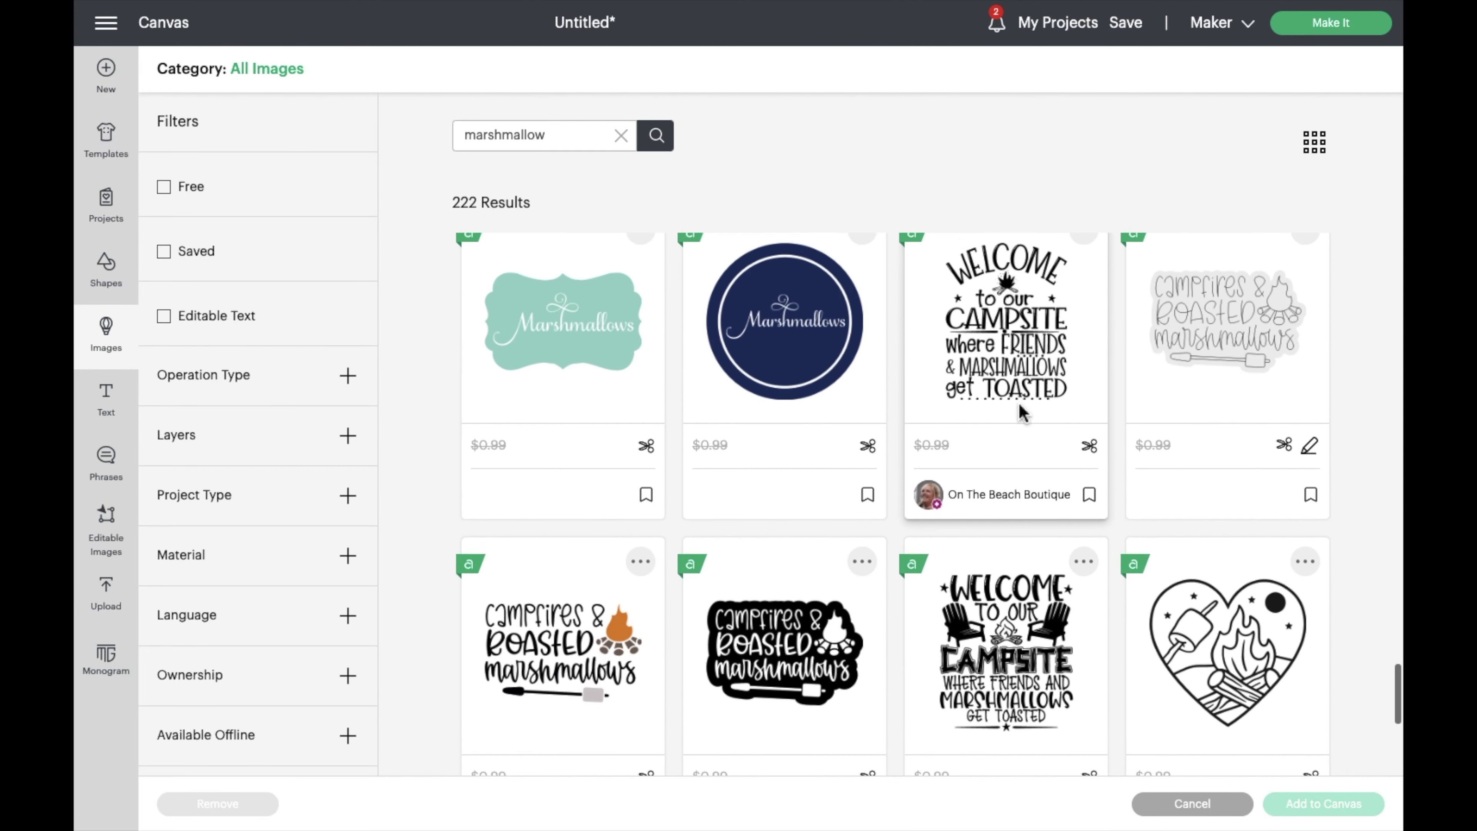
key("Escape")
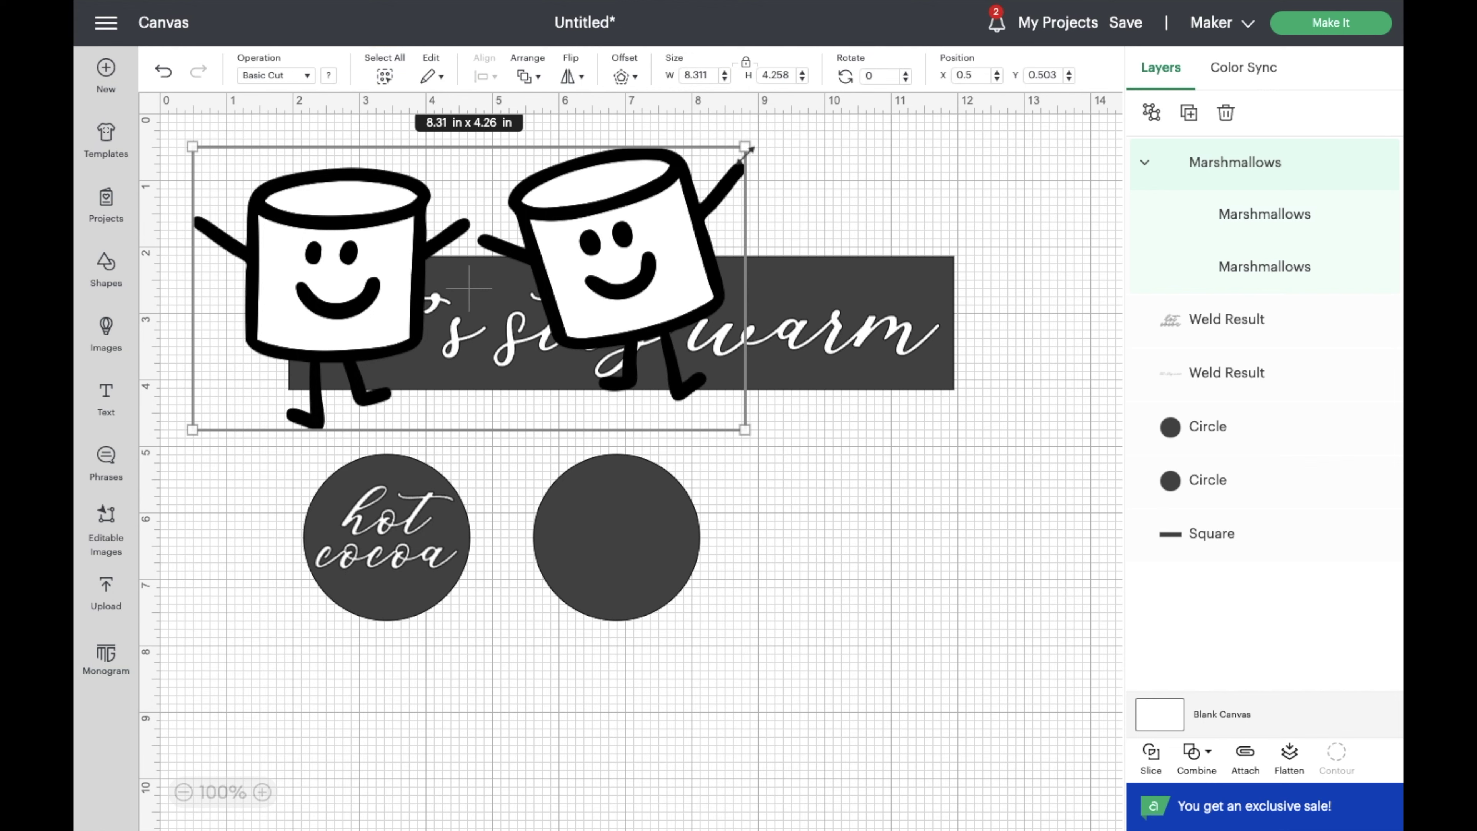
- Shrink the Marshmallows image to about 3 in wide and centre it in the right circle
left_click_drag(749, 150, 364, 342)
left_click_drag(235, 394, 627, 535)
left_click_drag(768, 484, 742, 490)
left_click_drag(719, 540, 659, 536)
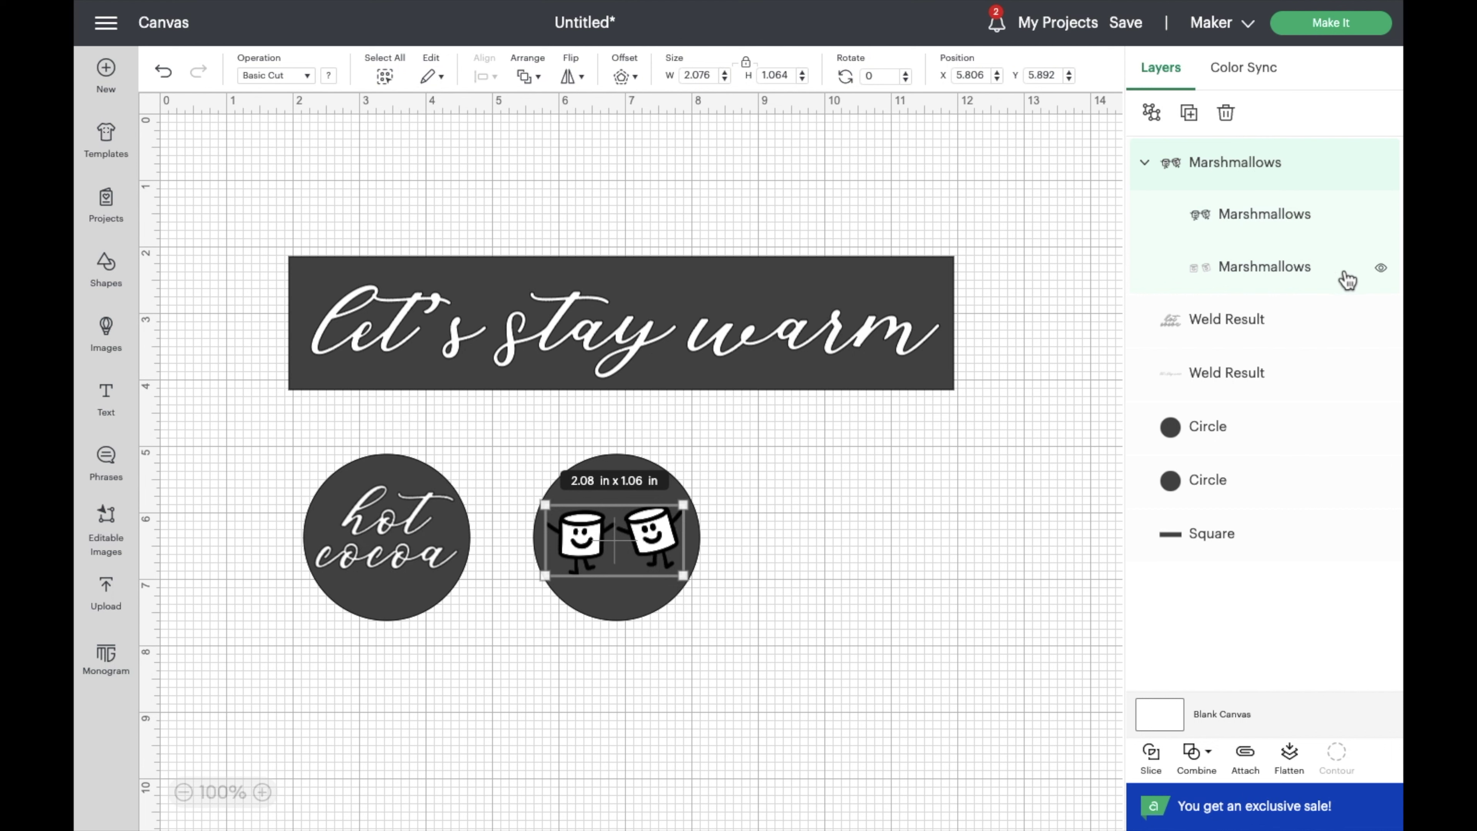
- Hide and then re-show the marshmallows' white fill layer
left_click(1381, 267)
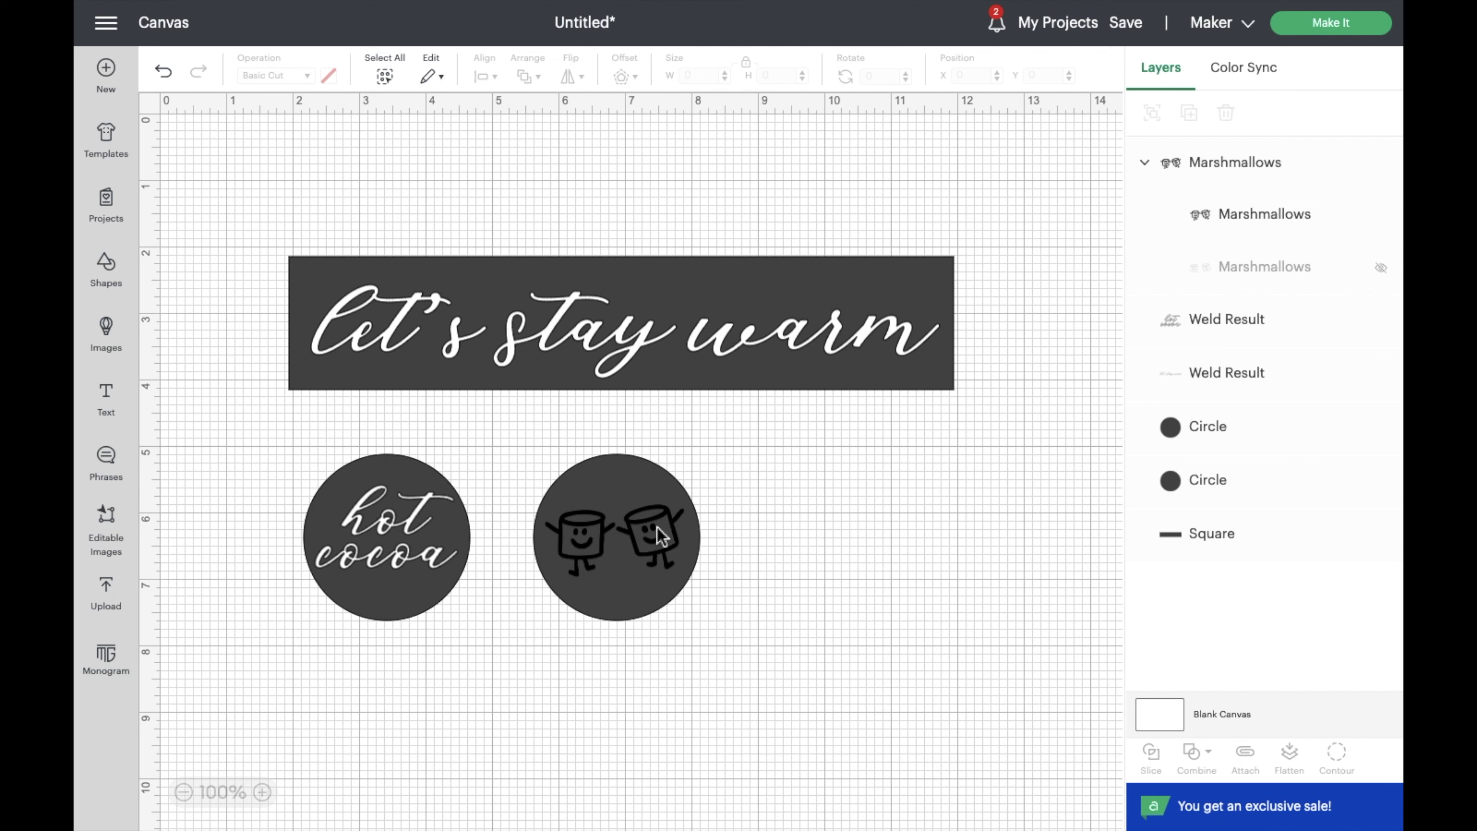
left_click(1382, 268)
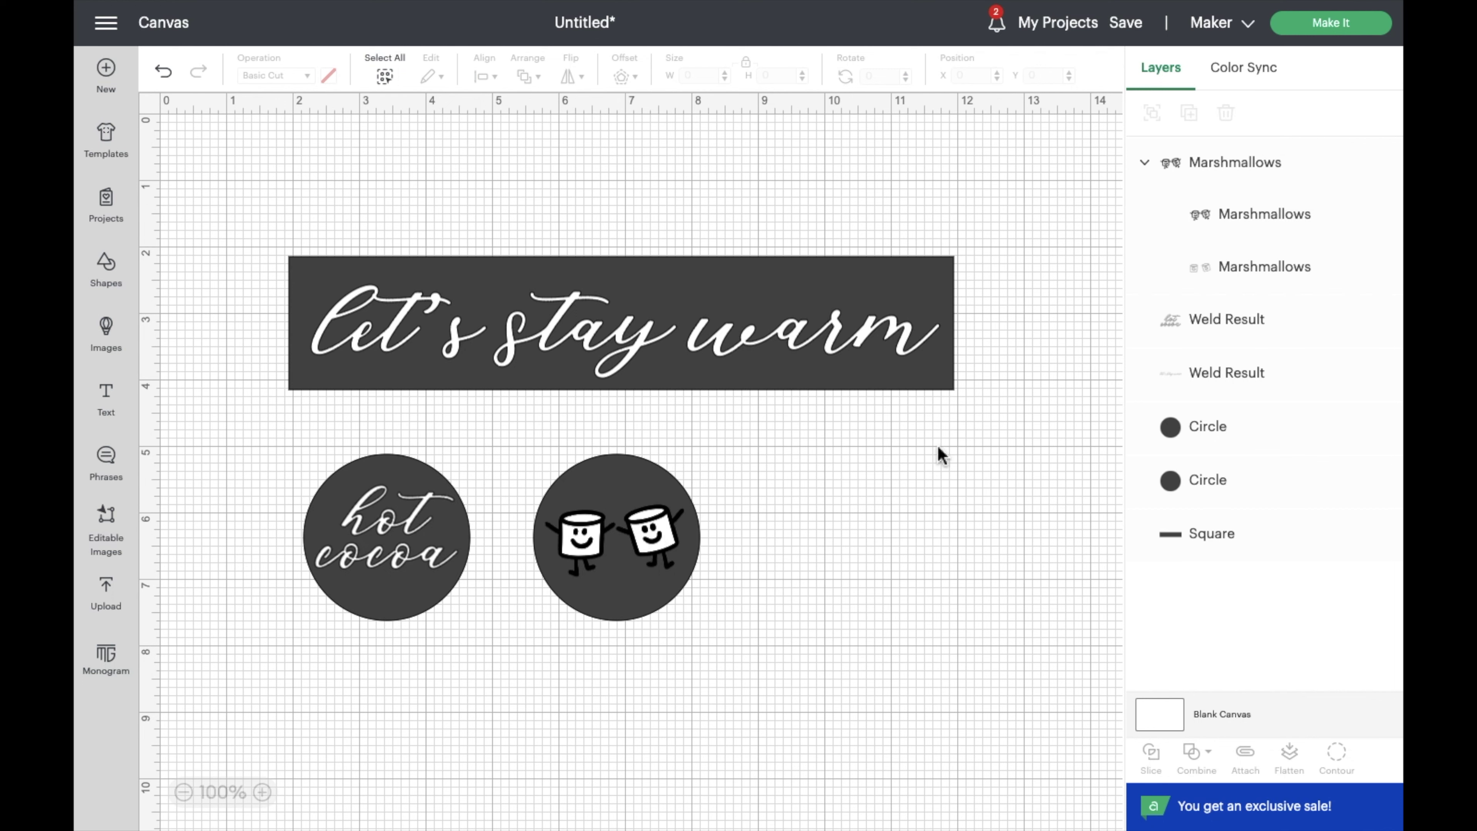
left_click(900, 270)
- Delete the dark rectangle and both circles, then view layers in Color Sync
key("Delete")
left_click(394, 461)
key("Delete")
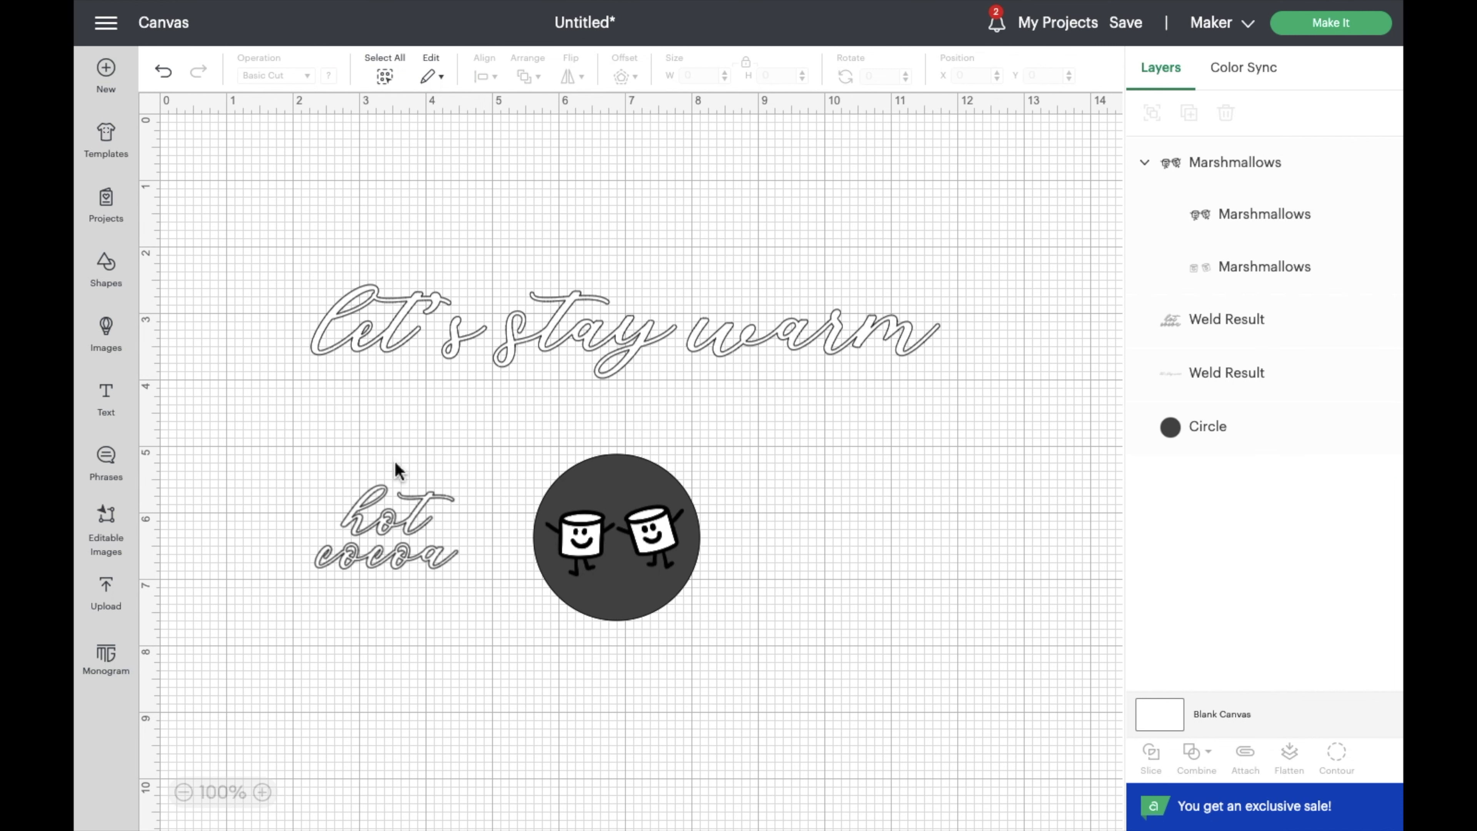
left_click(600, 463)
key("Delete")
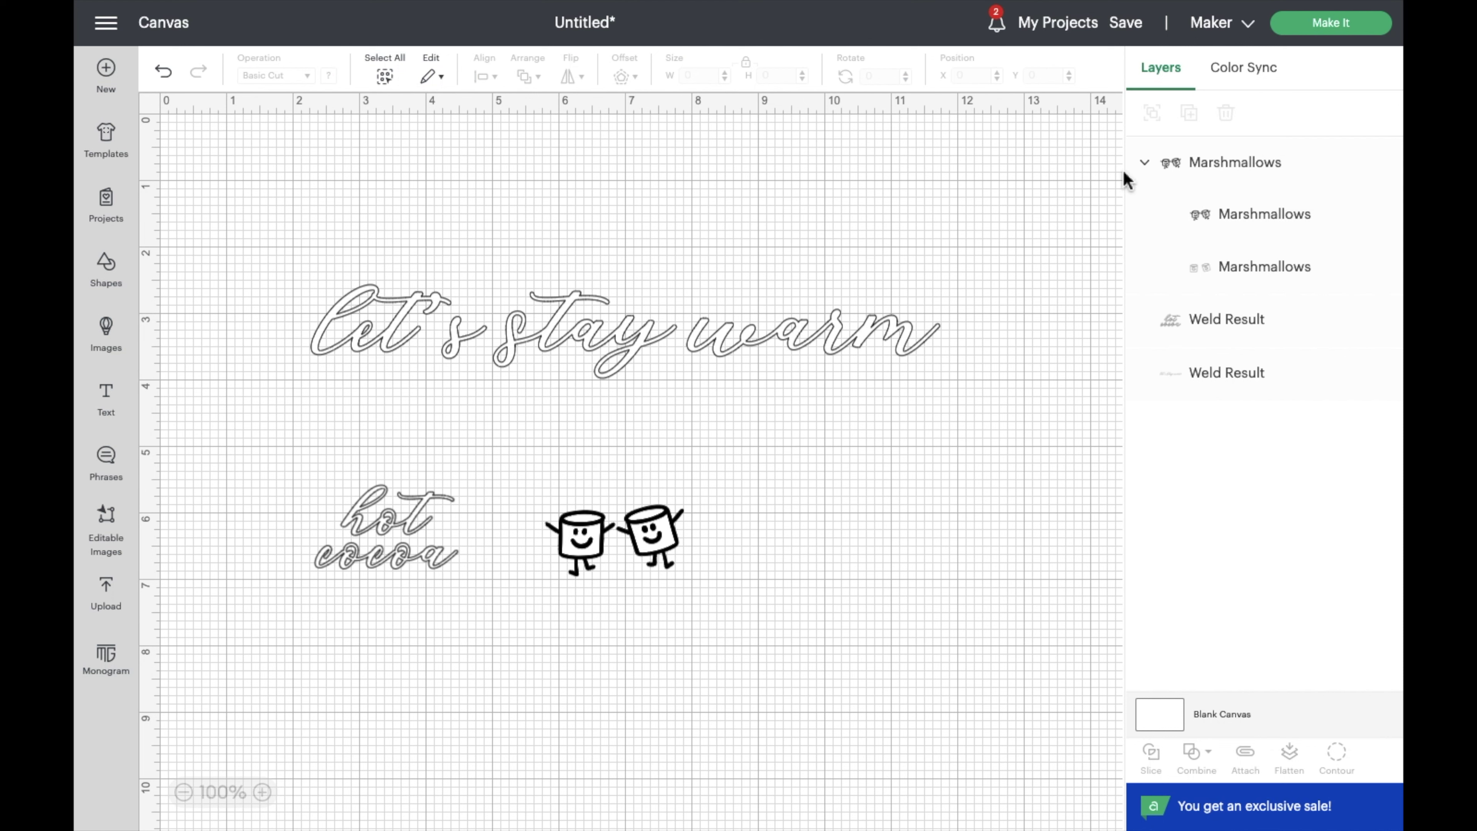
left_click(1244, 68)
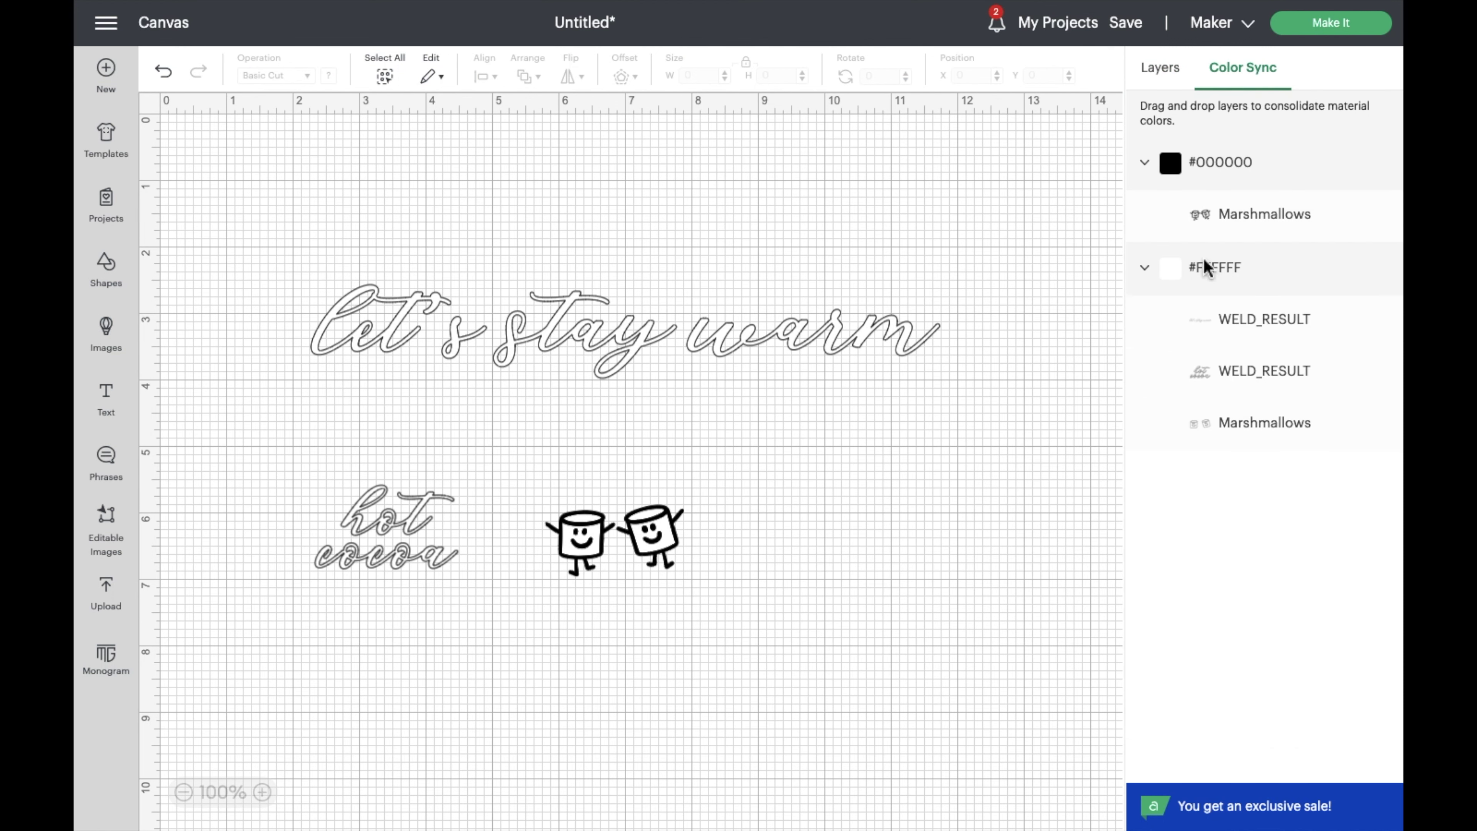
- Prepare the cut On Mat and turn Mirror on for both the white and black mats
left_click(1332, 25)
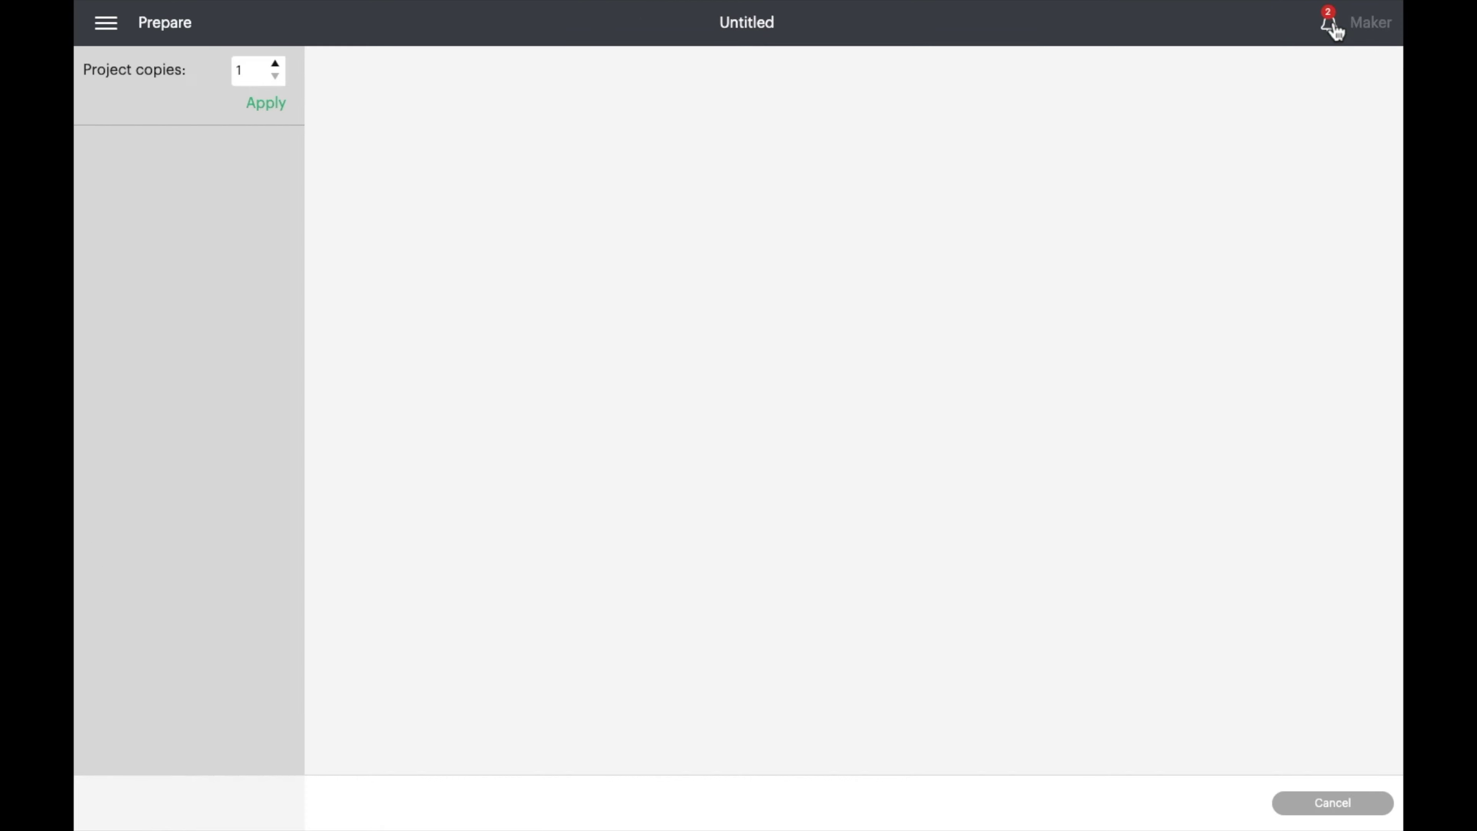
left_click(518, 190)
left_click(1105, 372)
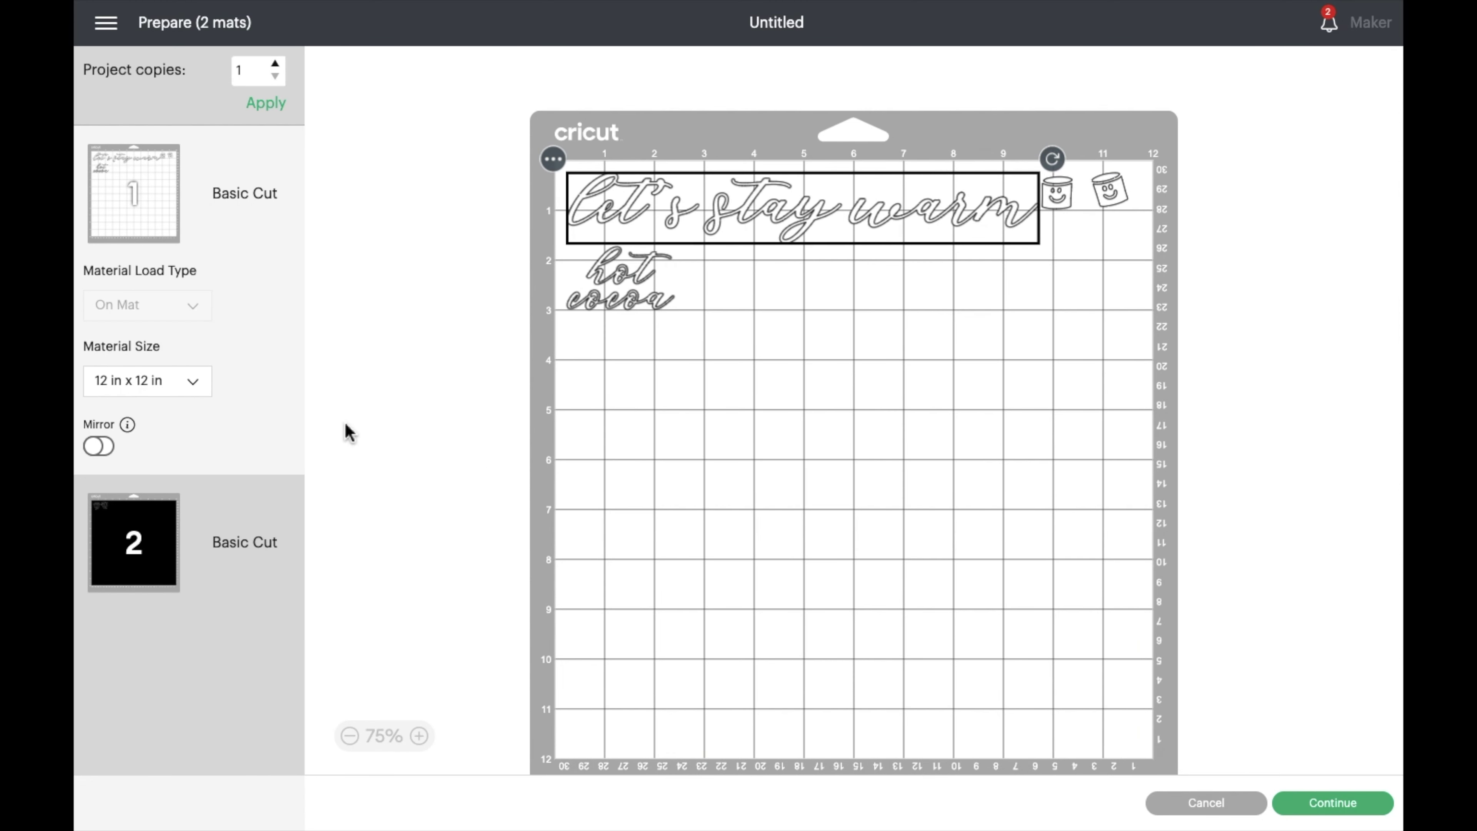
left_click(105, 448)
left_click(116, 576)
left_click(108, 584)
left_click(211, 173)
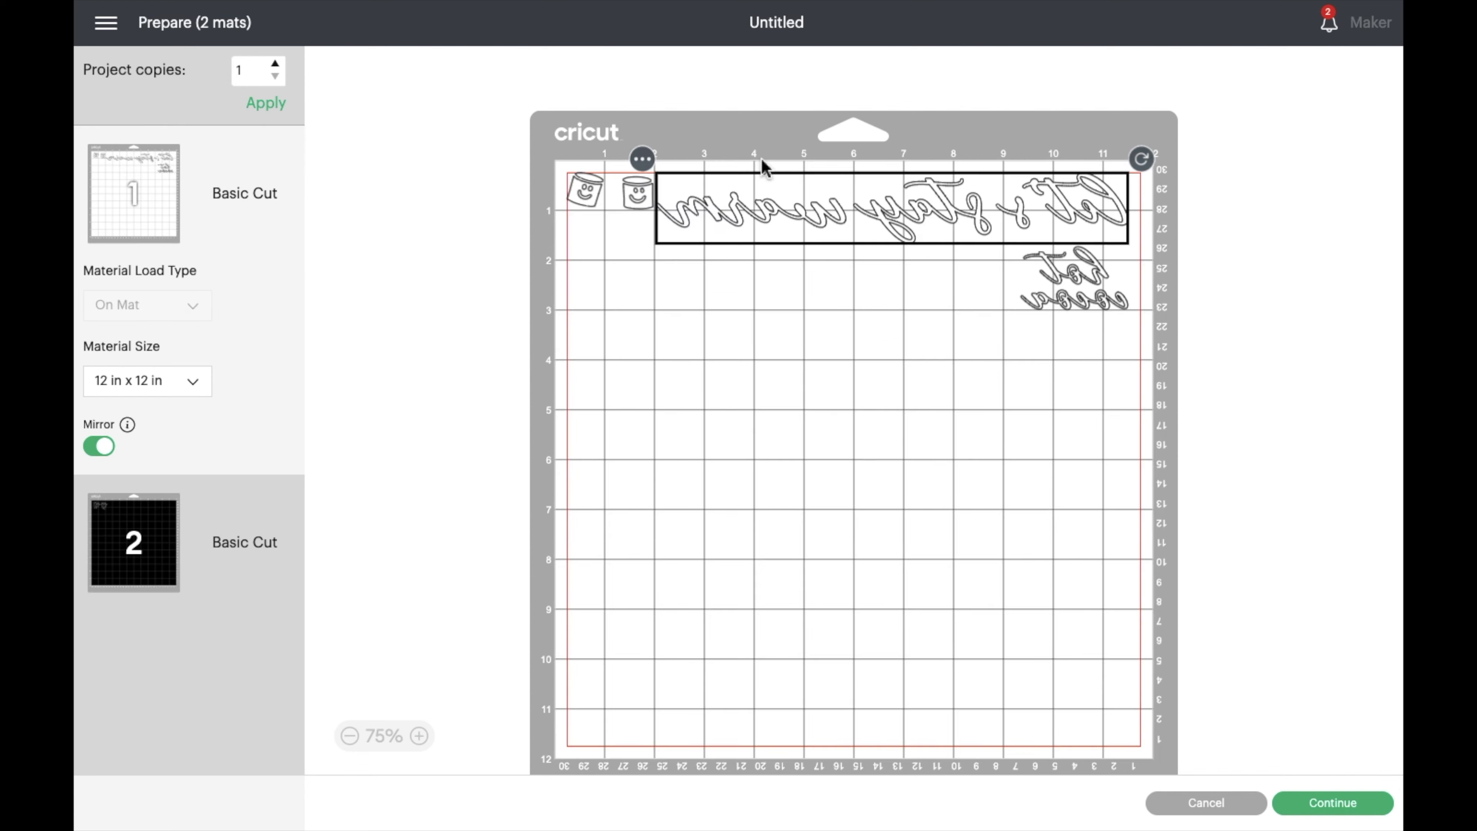
- Rearrange the marshmallow pieces and phrase on the white mat and nudge the black outlines
left_click_drag(636, 195, 947, 290)
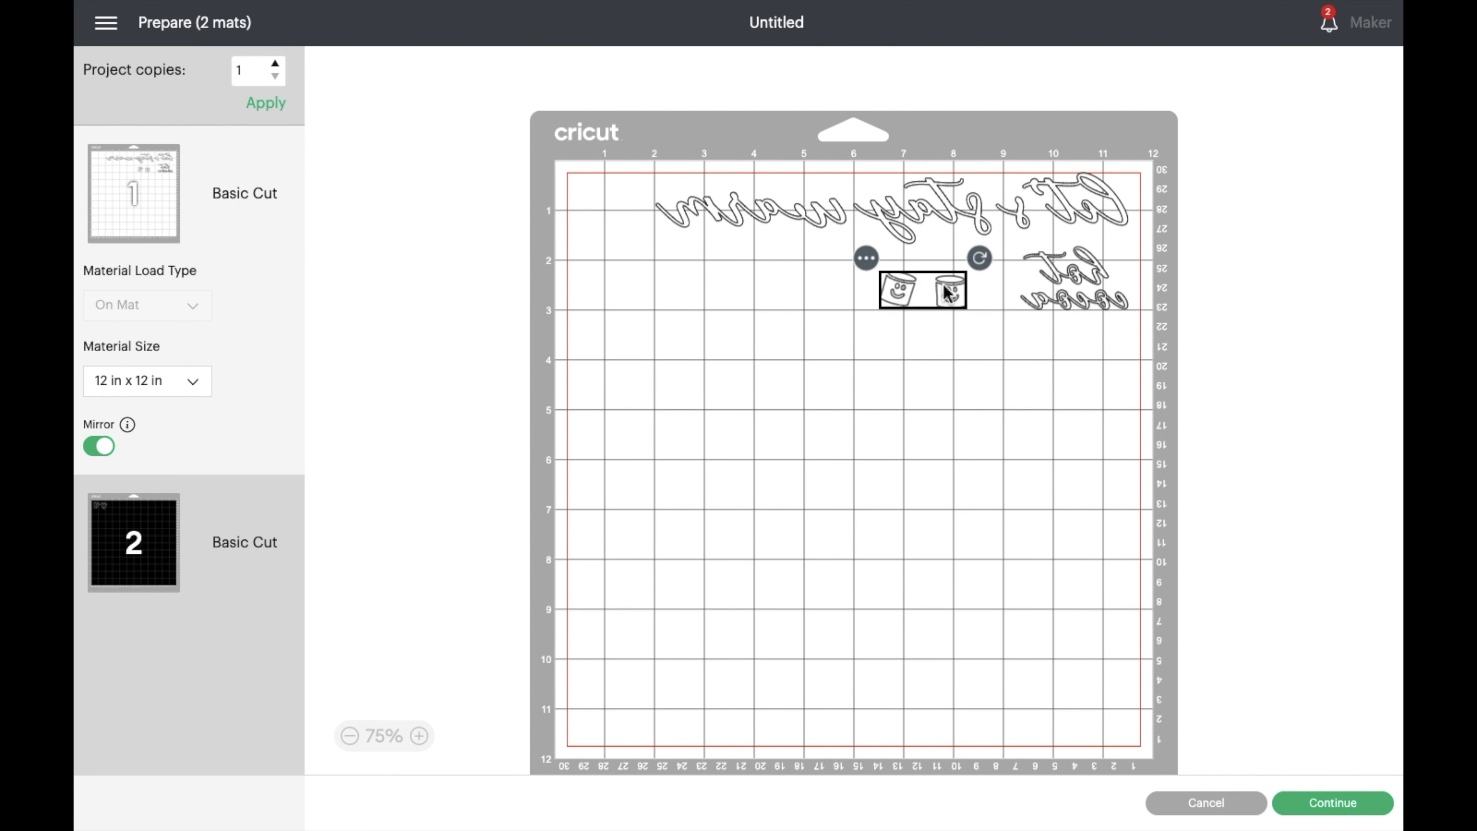
left_click_drag(977, 205, 955, 213)
left_click(134, 542)
left_click_drag(590, 227, 606, 240)
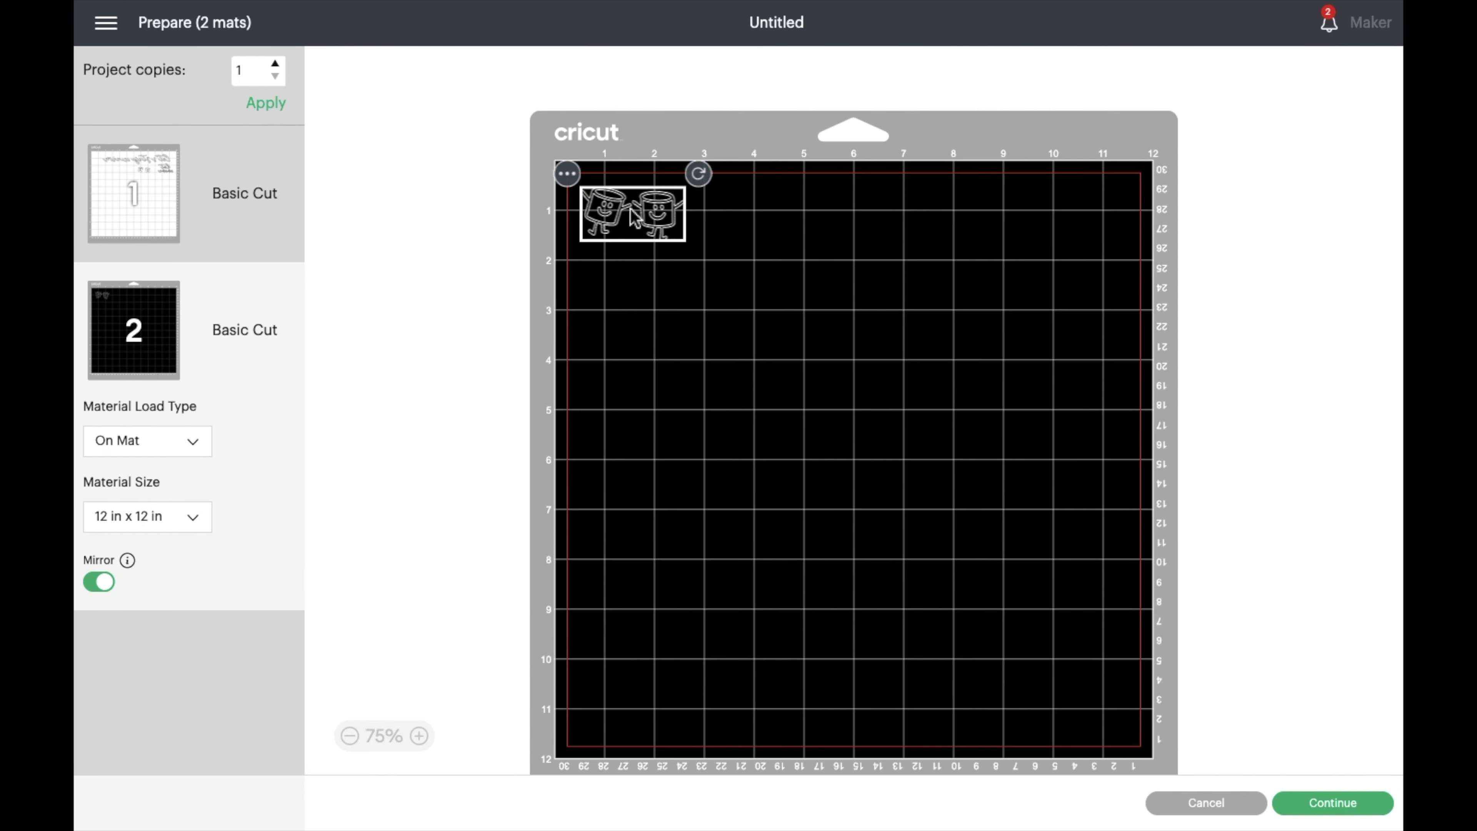